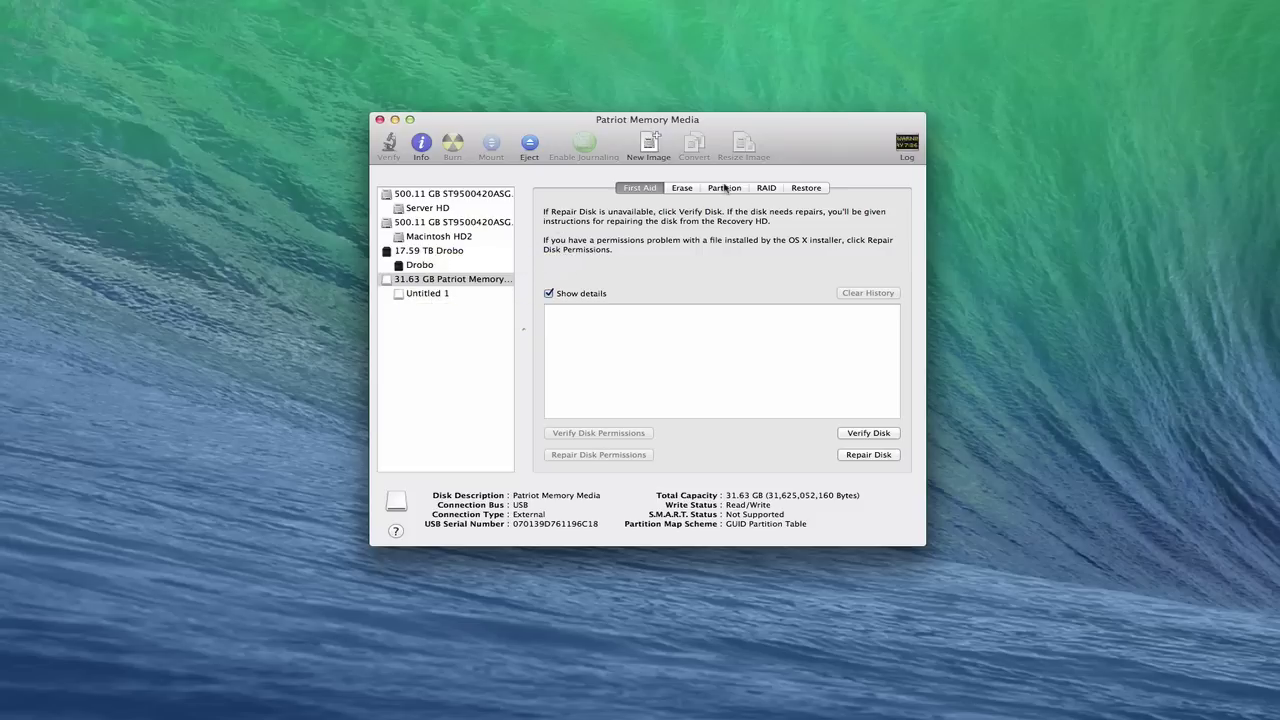
Step: Choose a layout of 2 partitions for the 31.63 GB Patriot Memory drive
click(725, 188)
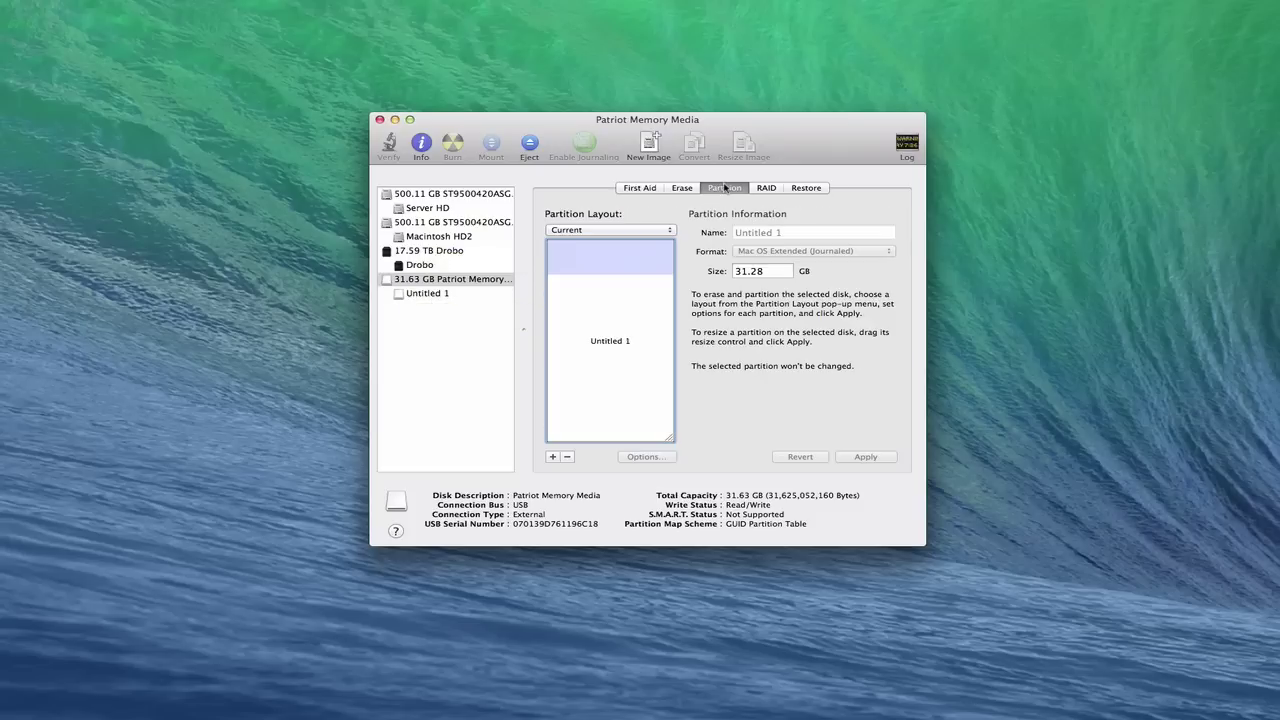
click(664, 230)
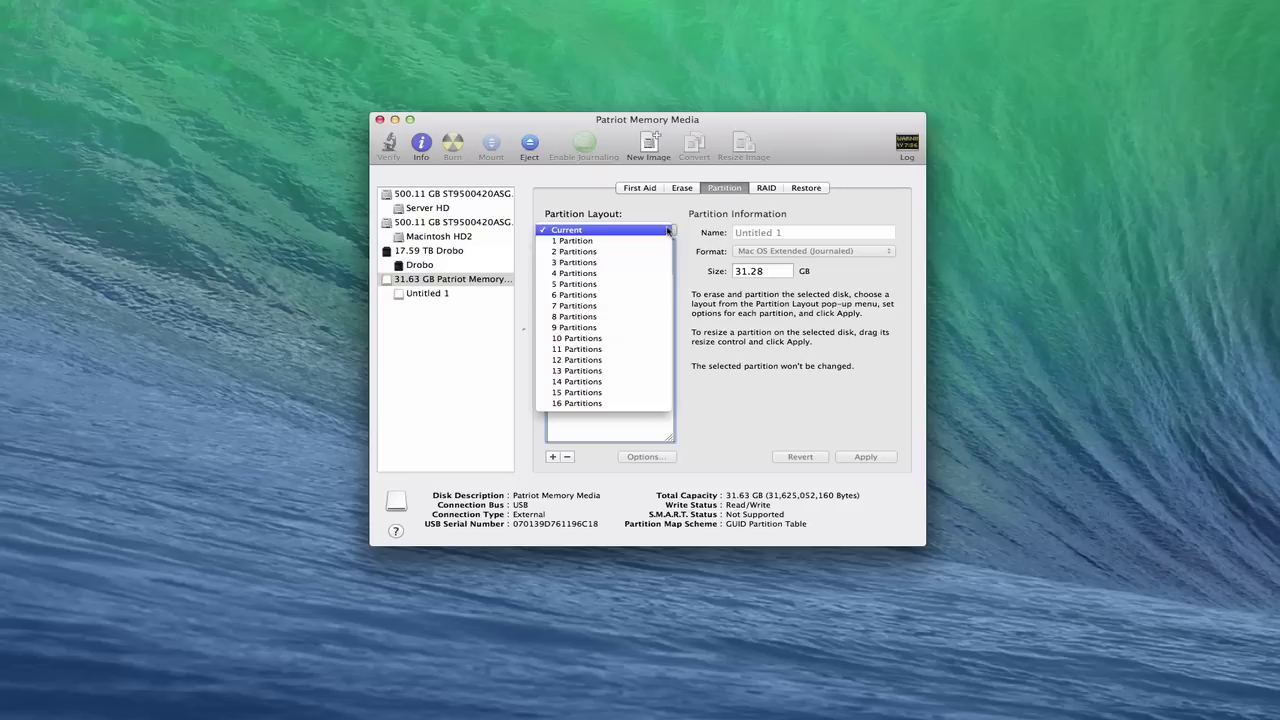
click(650, 251)
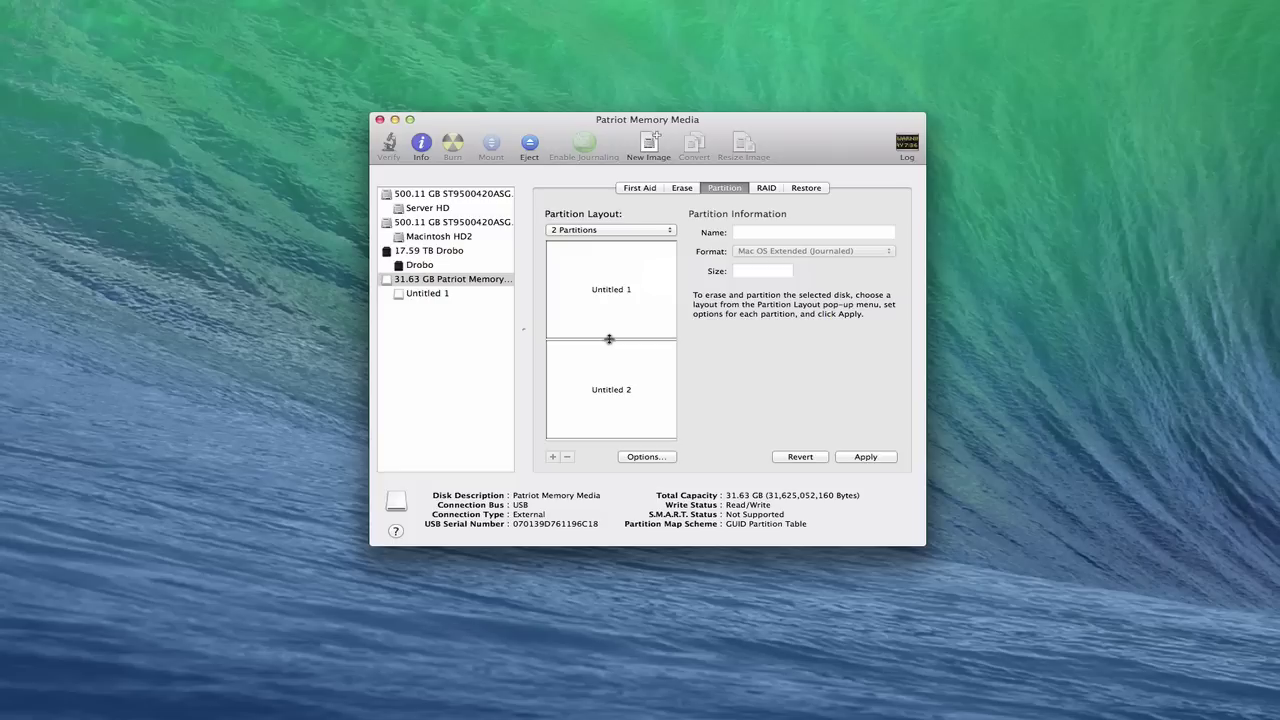
Step: Shrink the first partition, Untitled 1, to about 7.99 GB and name it OSX Install
click(621, 292)
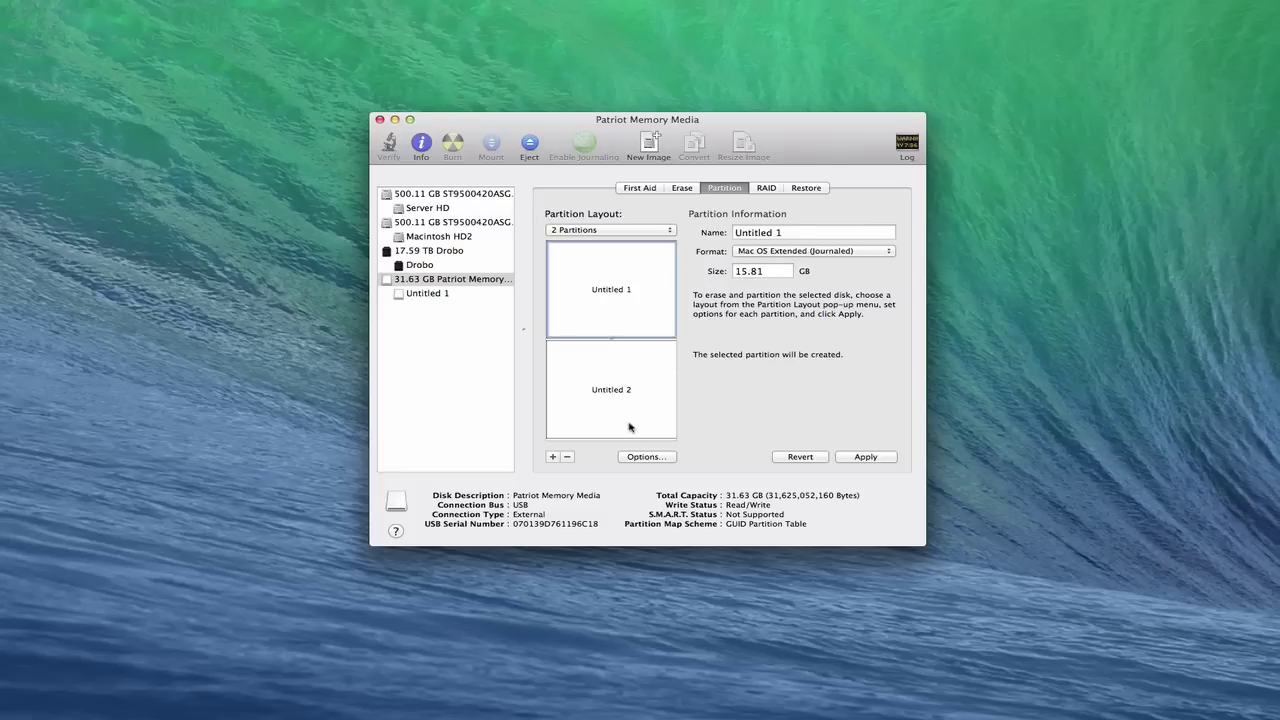
drag(608, 338, 611, 287)
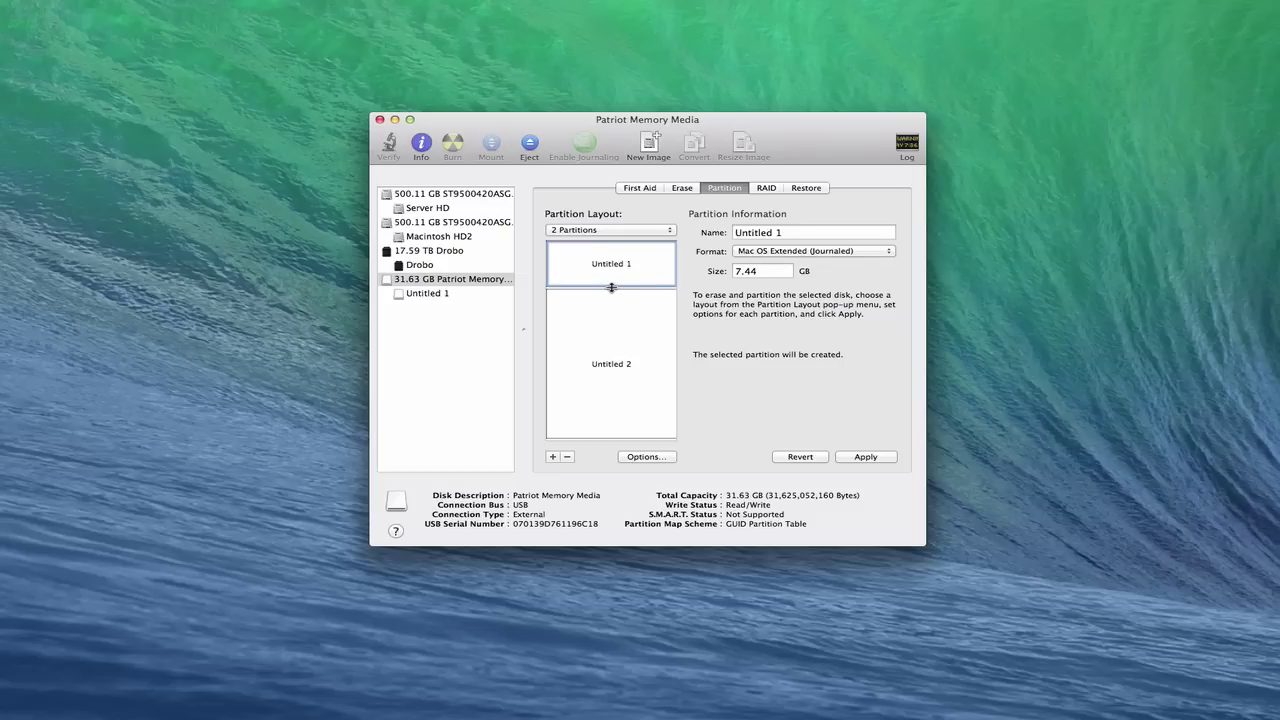
drag(611, 287, 611, 290)
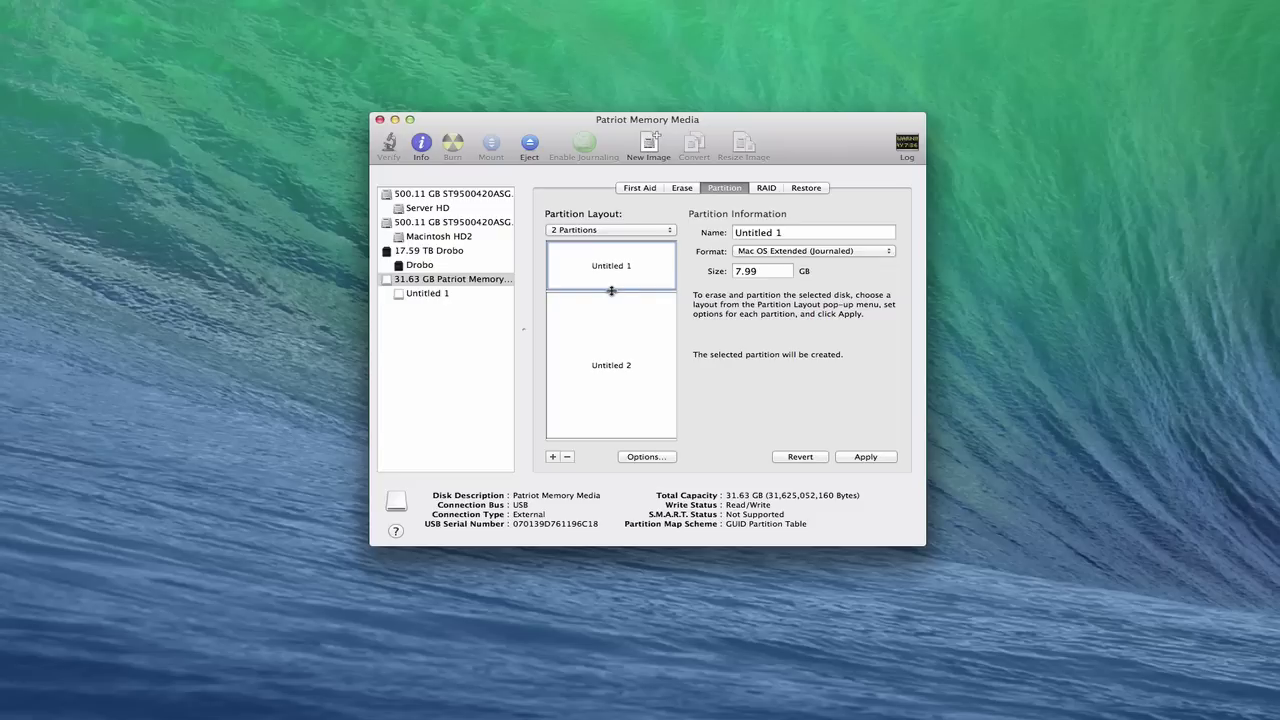
click(797, 231)
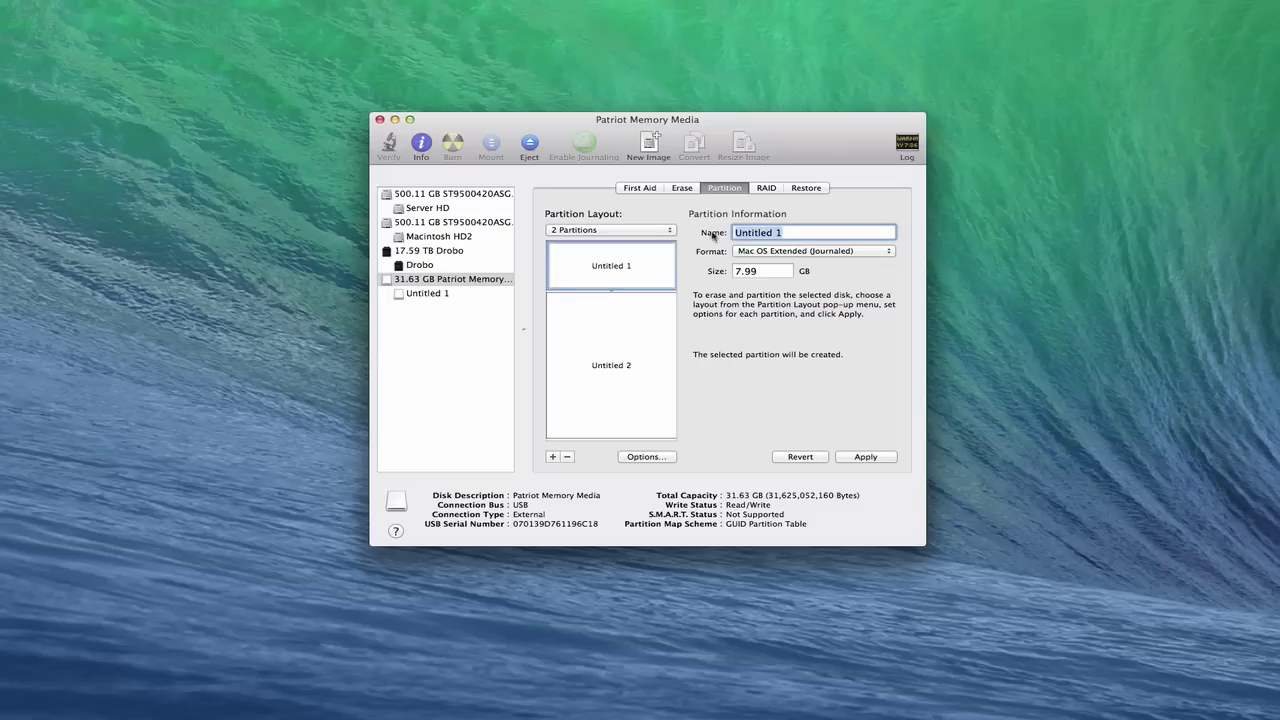
text(OSX Install)
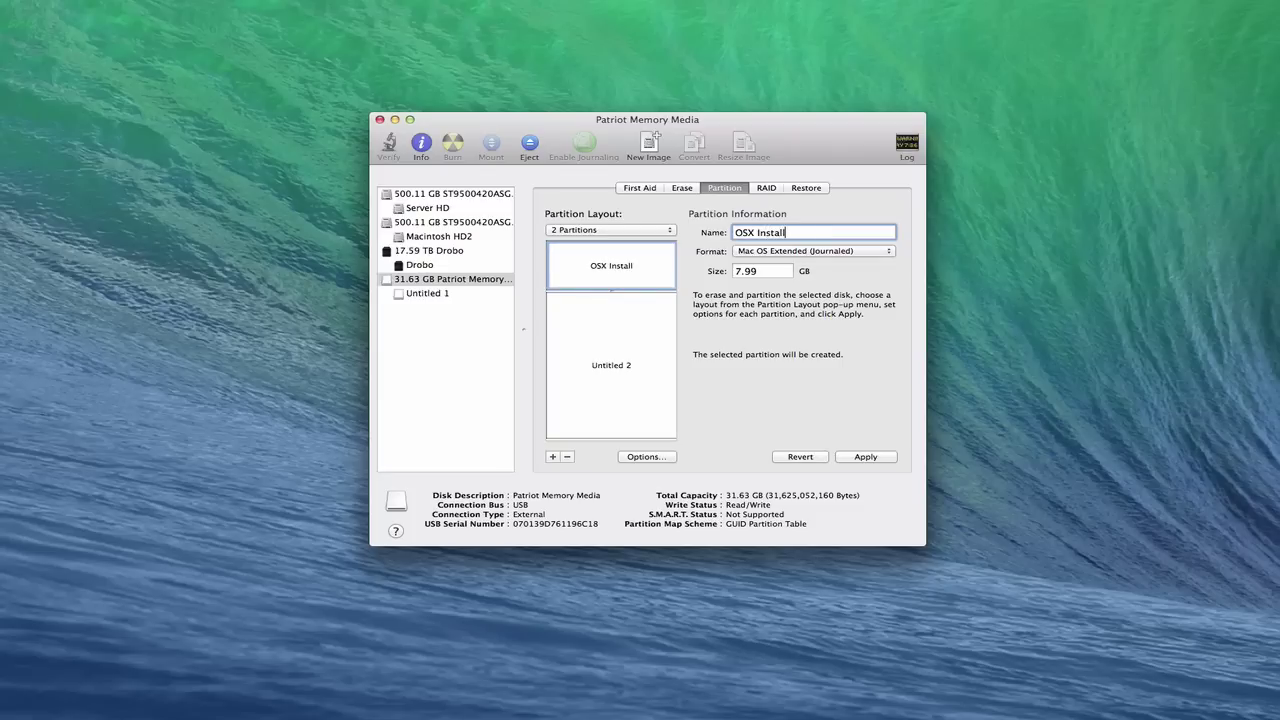
Step: Name the second partition, Untitled 2, Storage
click(619, 372)
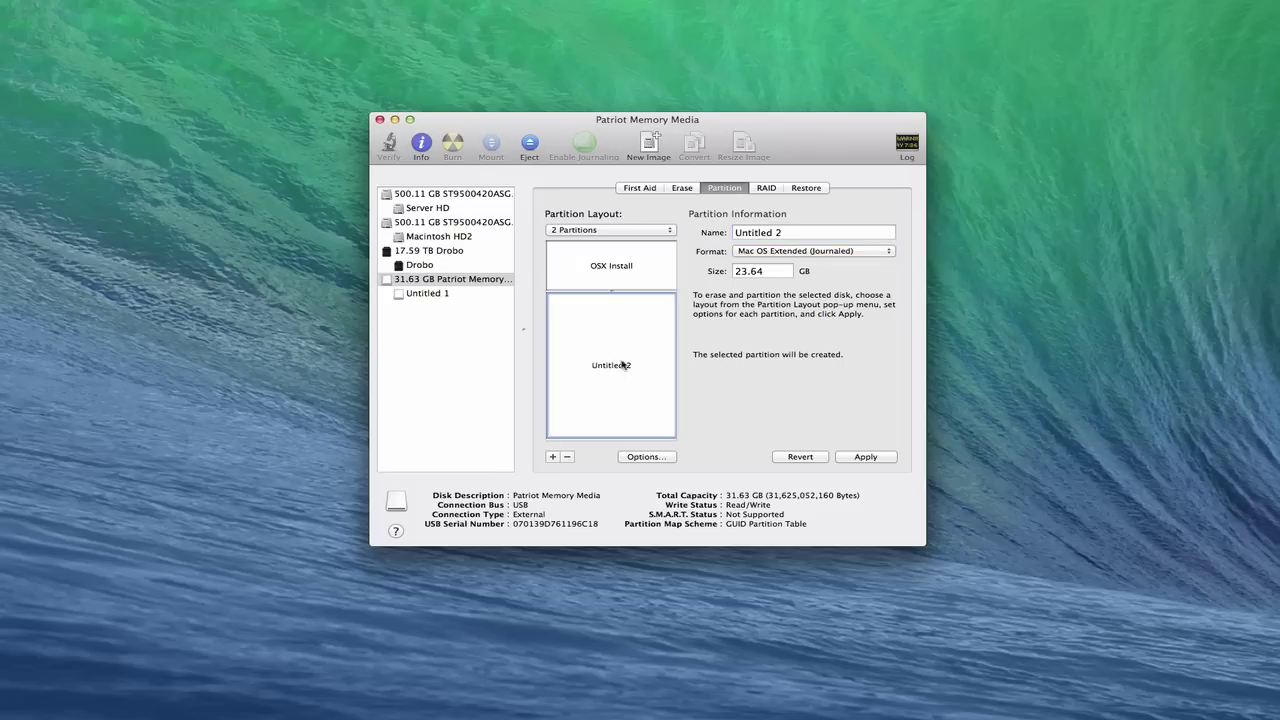
triple_click(799, 233)
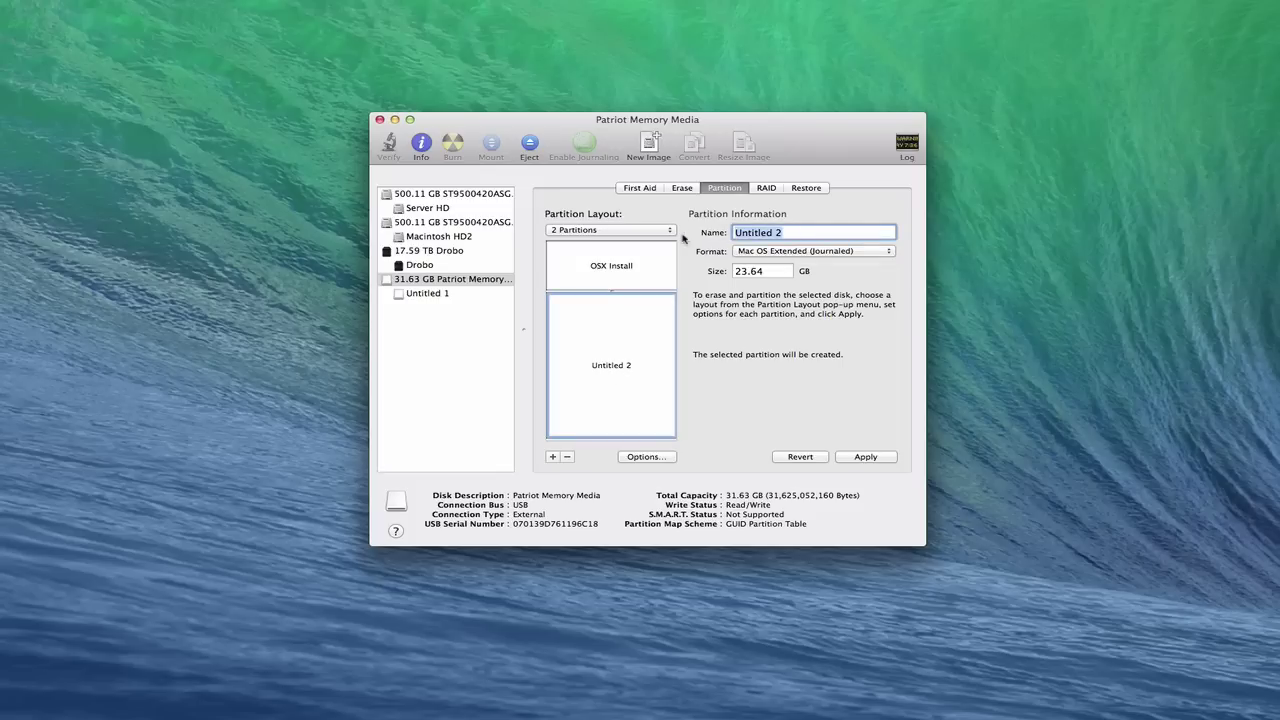
text(Stu)
key(BackSpace)
text(u)
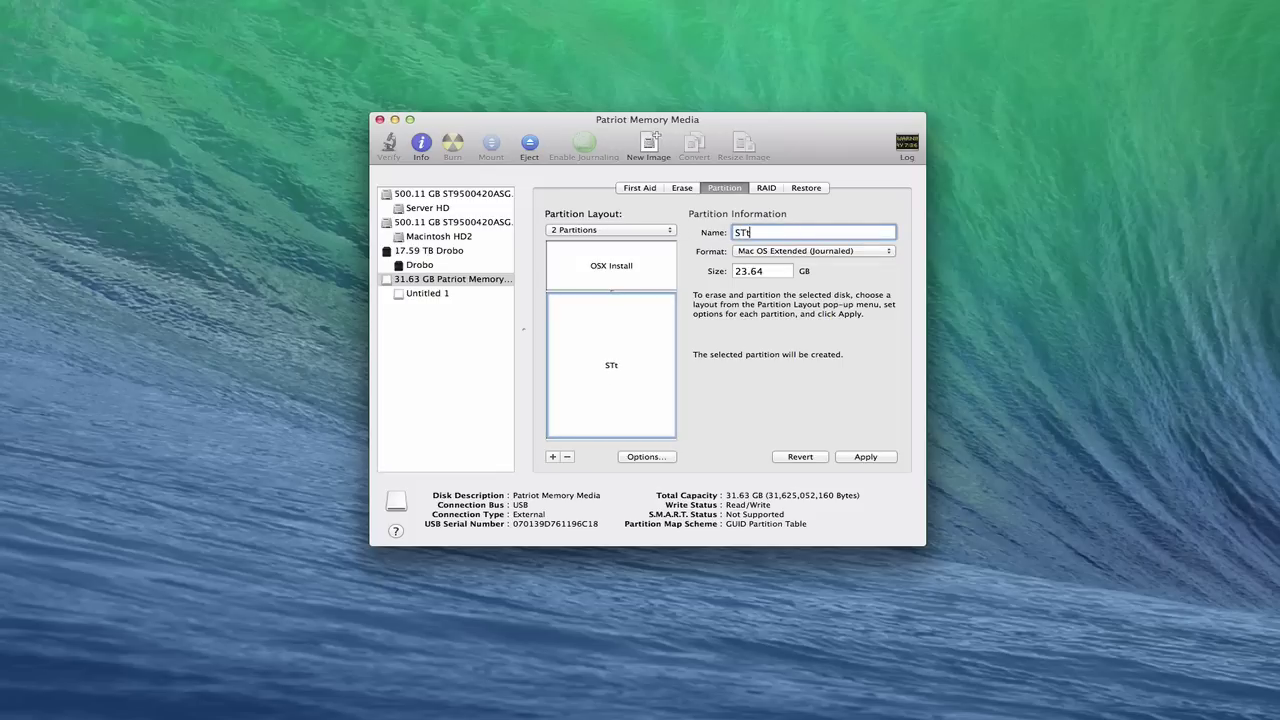
key(BackSpace)
key(BackSpace)
text(torage)
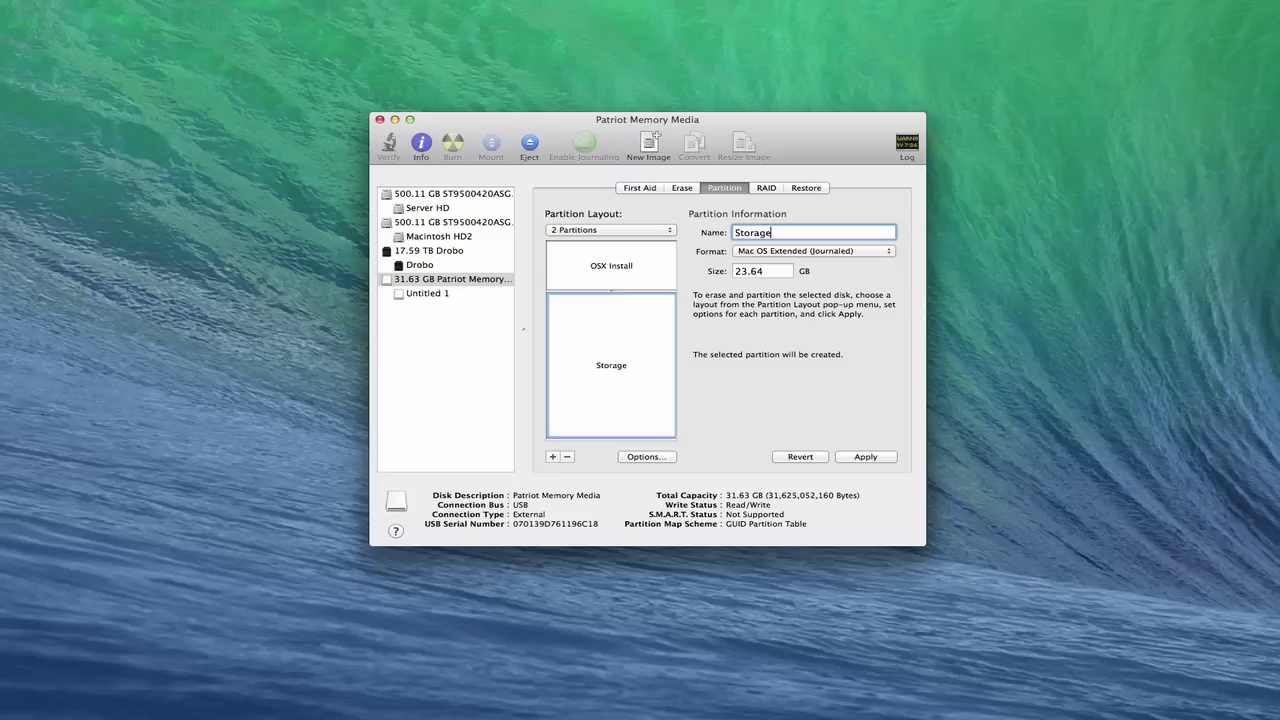
Step: Confirm GUID Partition Table as the partition scheme, checking it with both OSX Install and Storage selected
click(608, 265)
click(615, 325)
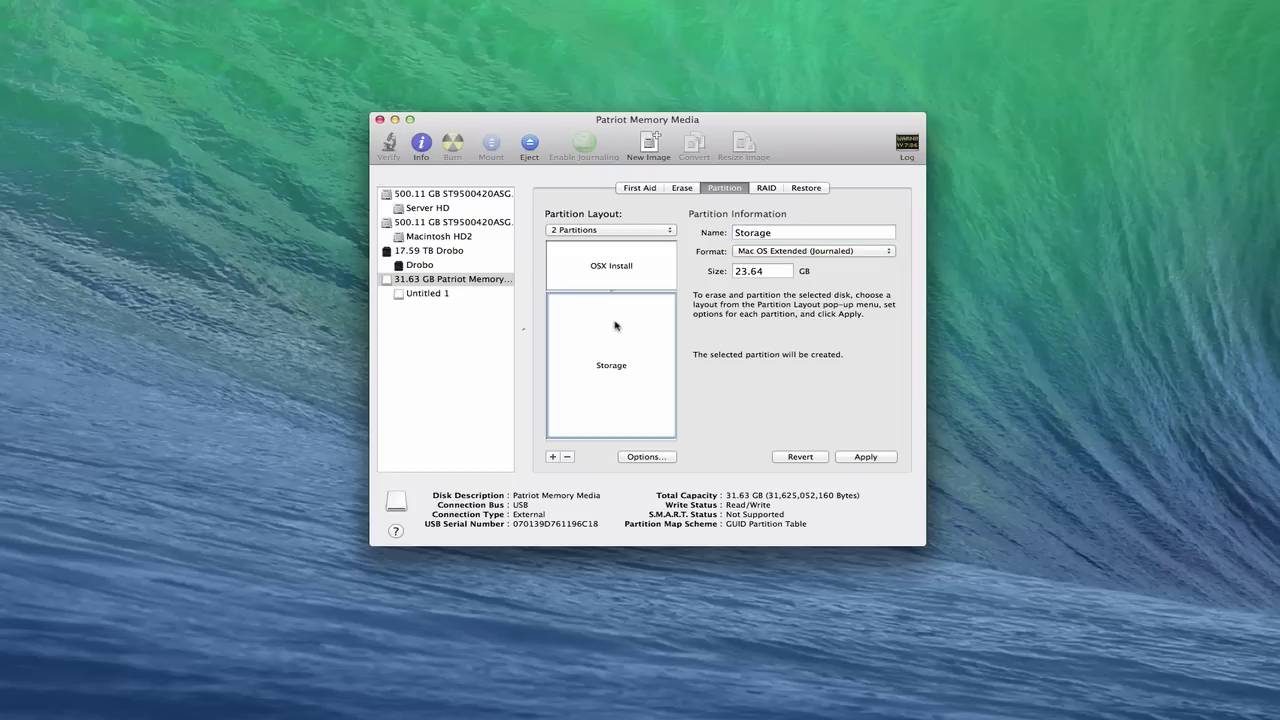
click(613, 278)
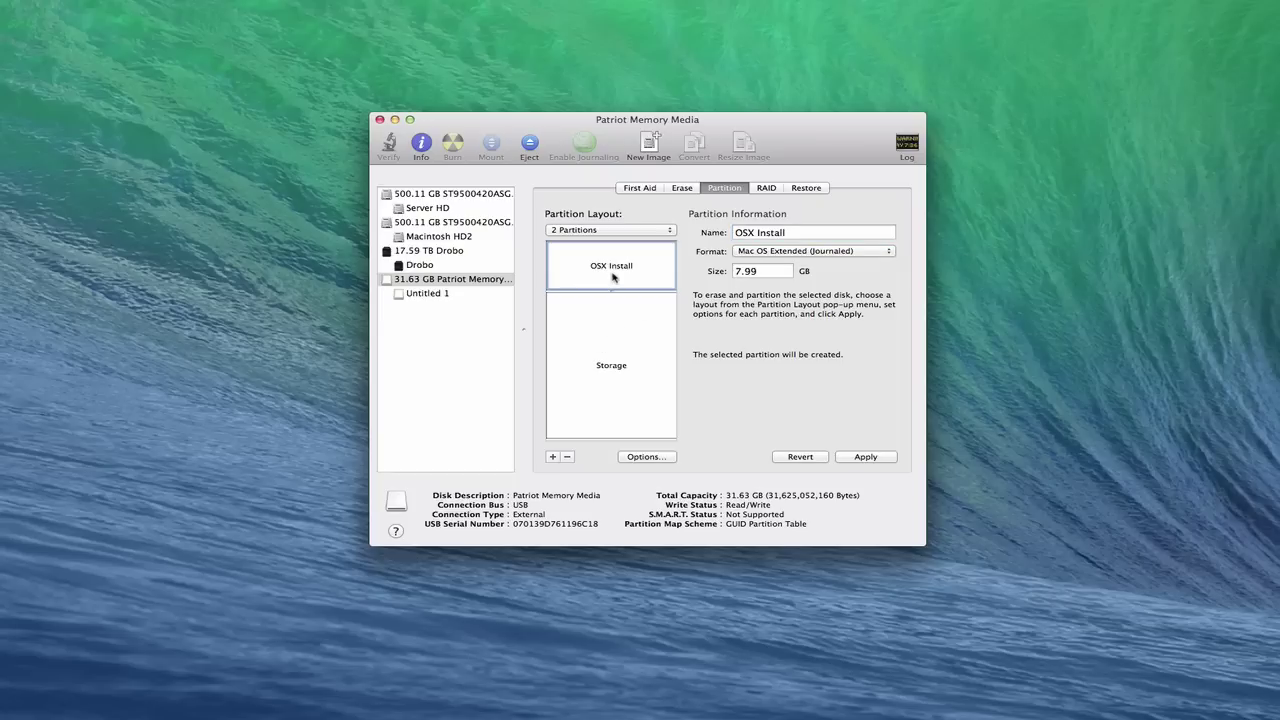
click(649, 457)
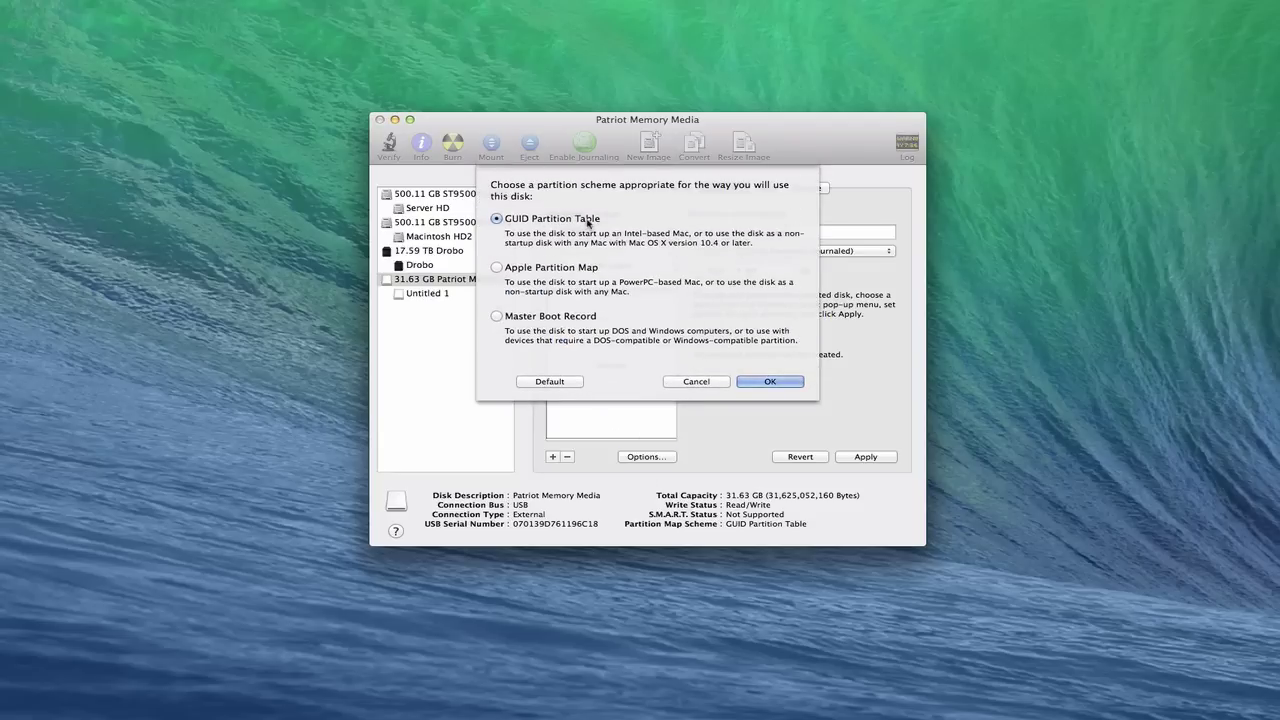
click(766, 382)
click(603, 405)
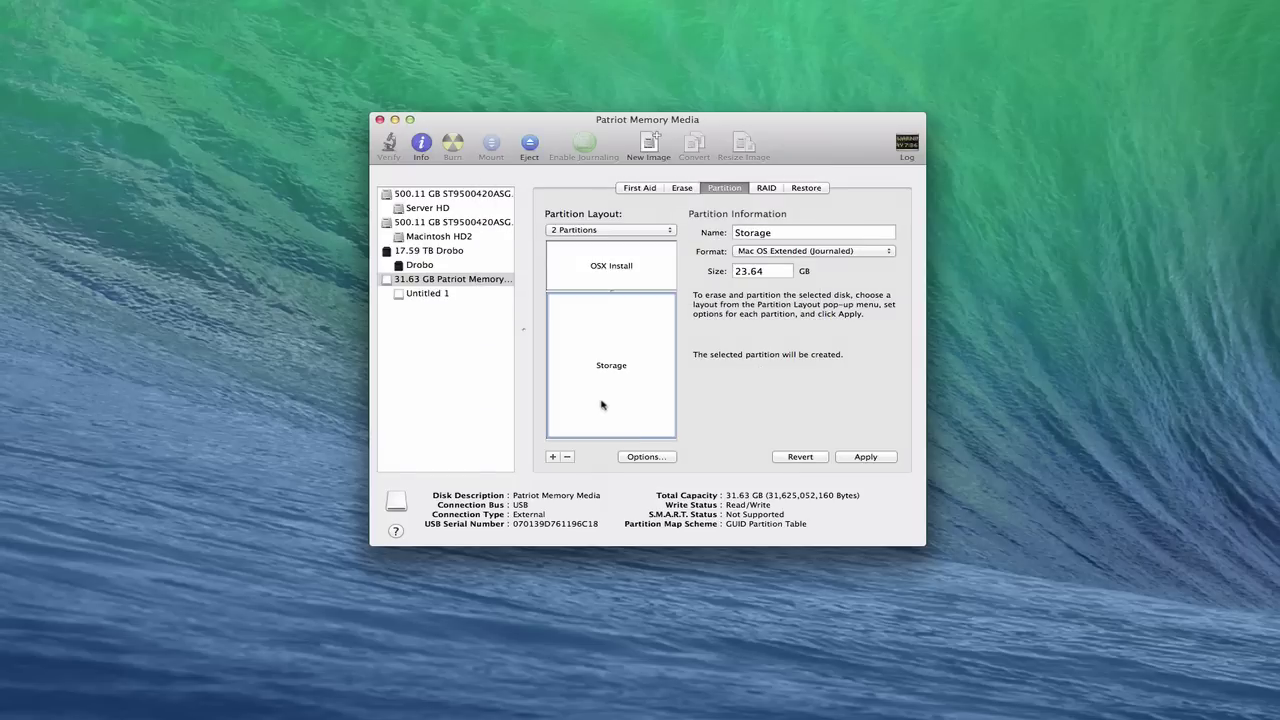
click(642, 457)
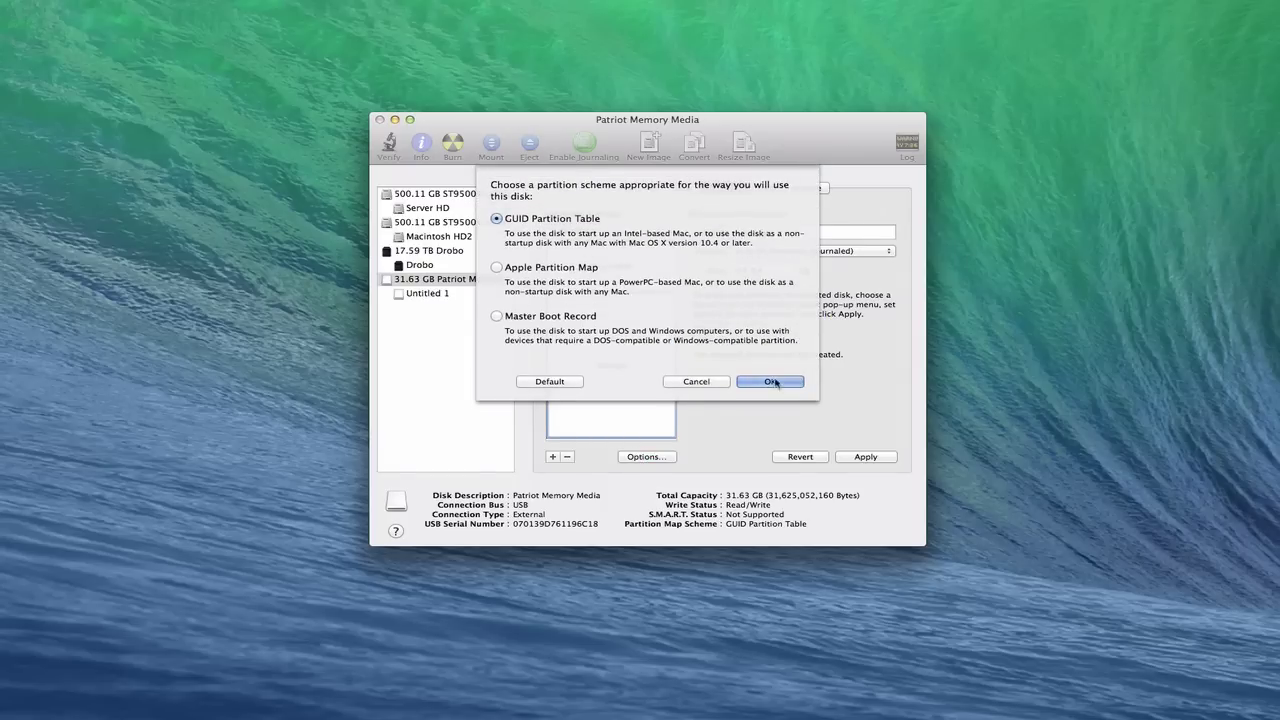
click(770, 383)
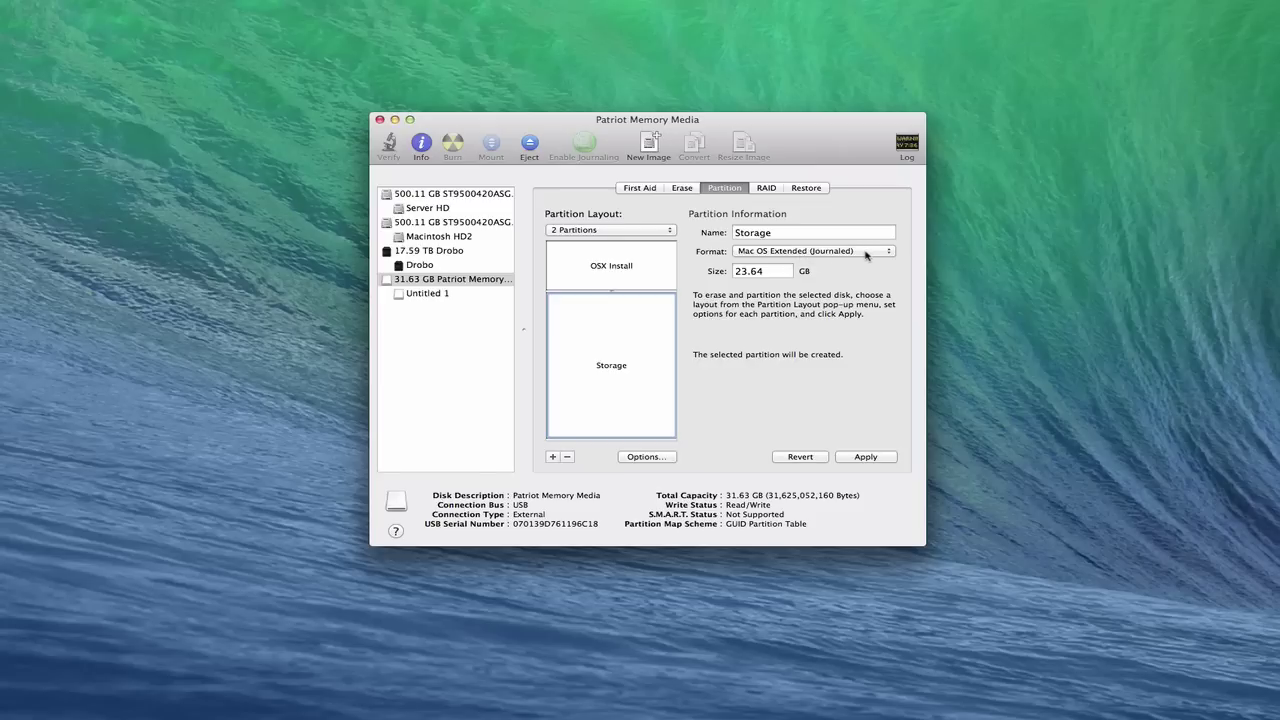
Step: Apply the two-partition layout to the Patriot Memory drive, confirm erasing Untitled 1, and minimise the window
click(866, 457)
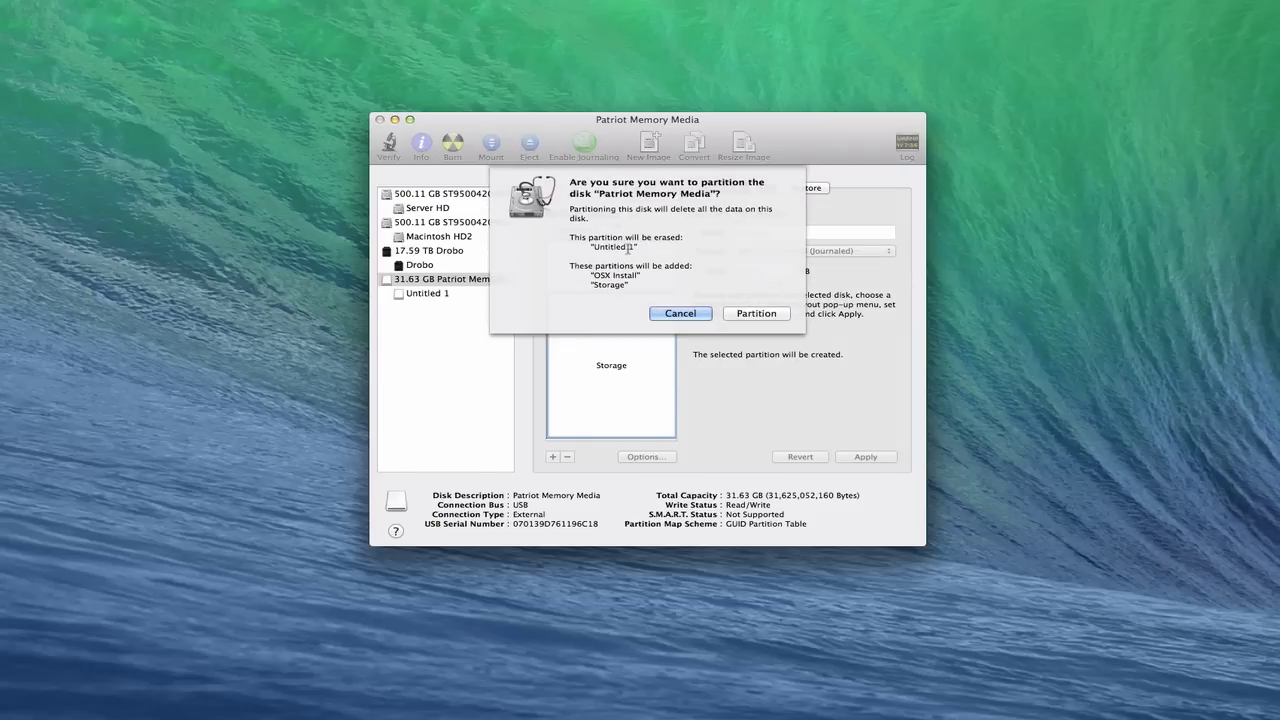
click(758, 316)
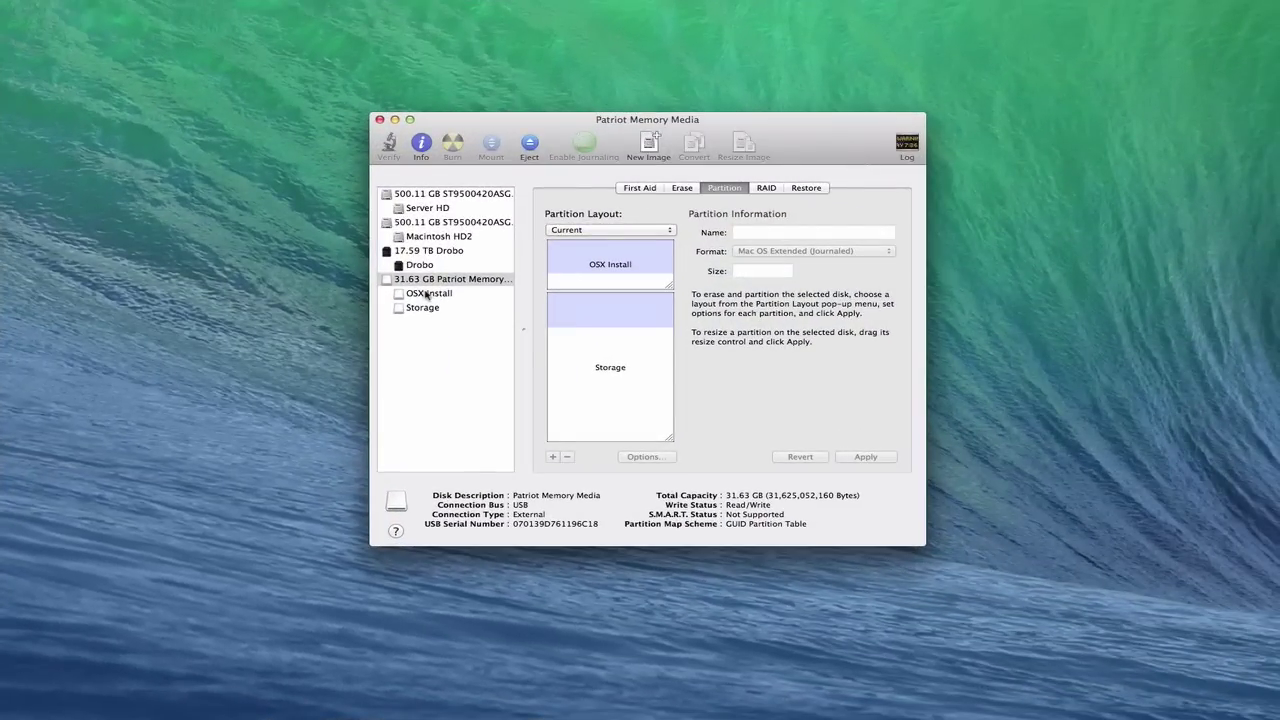
click(395, 121)
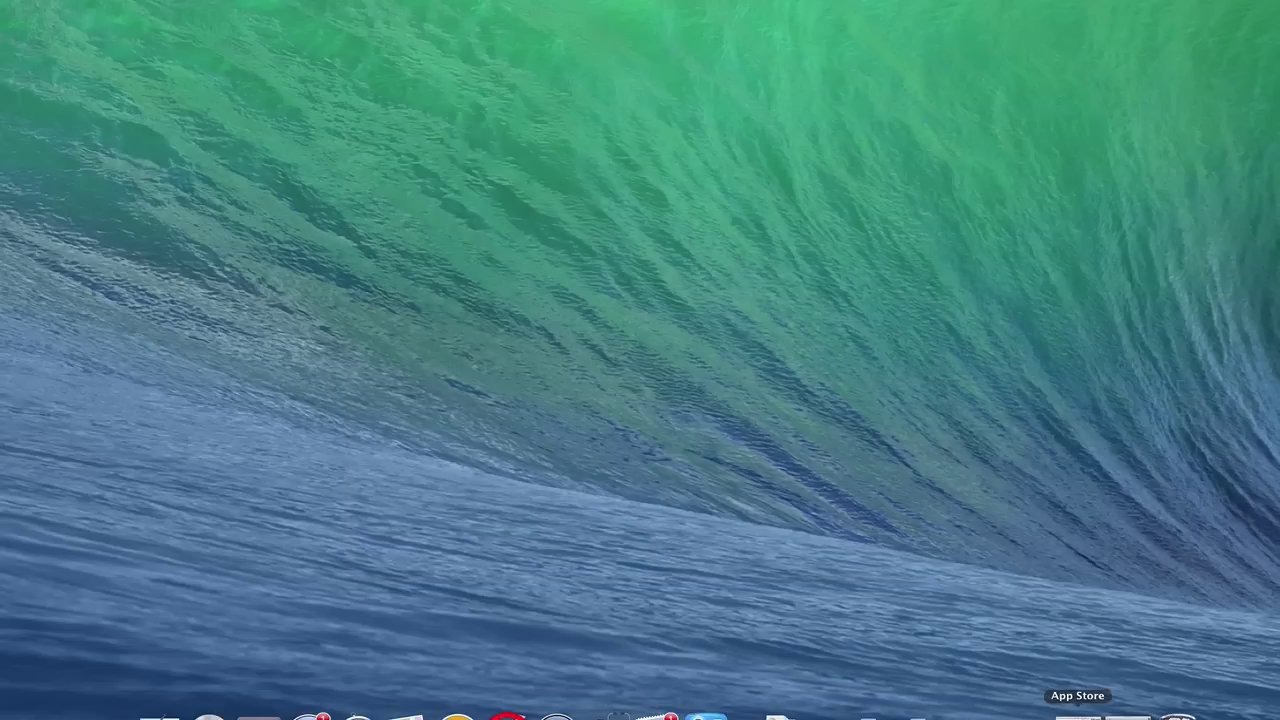
Step: Switch to the App Store, request the full OS X Mavericks installer download despite the existing installation, and minimise the store
click(1077, 714)
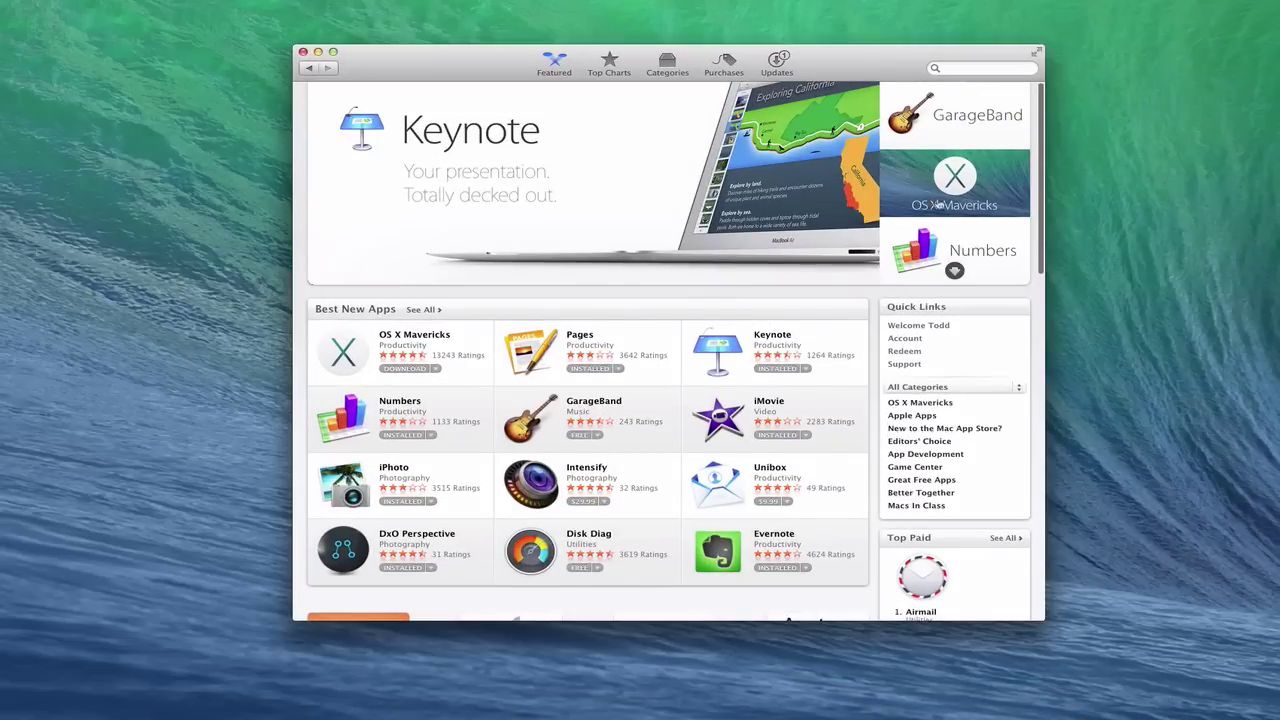
click(963, 199)
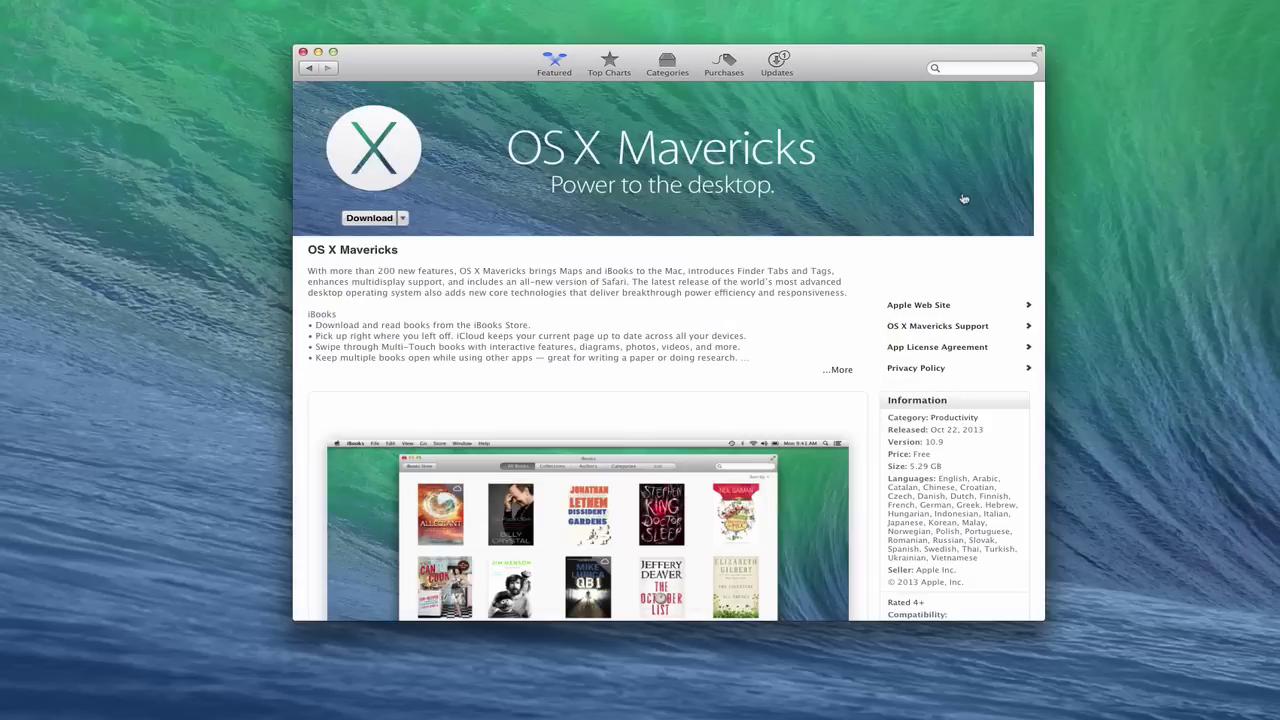
click(369, 218)
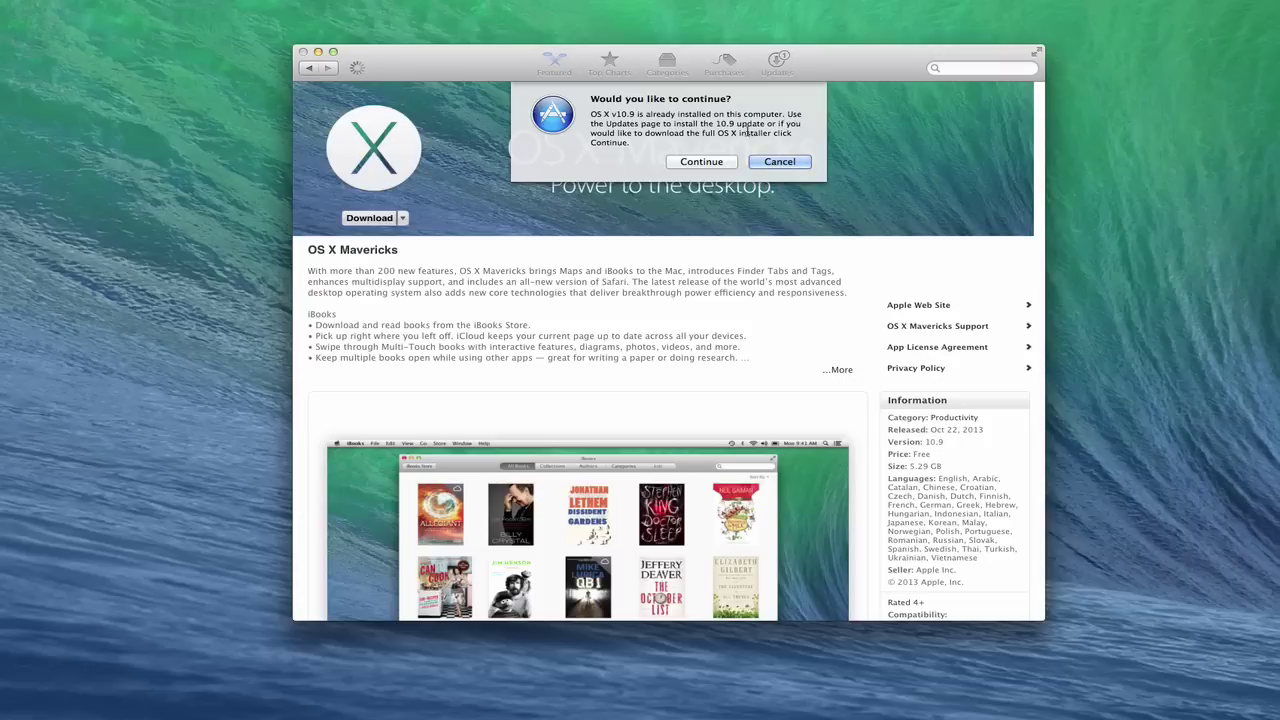
click(700, 162)
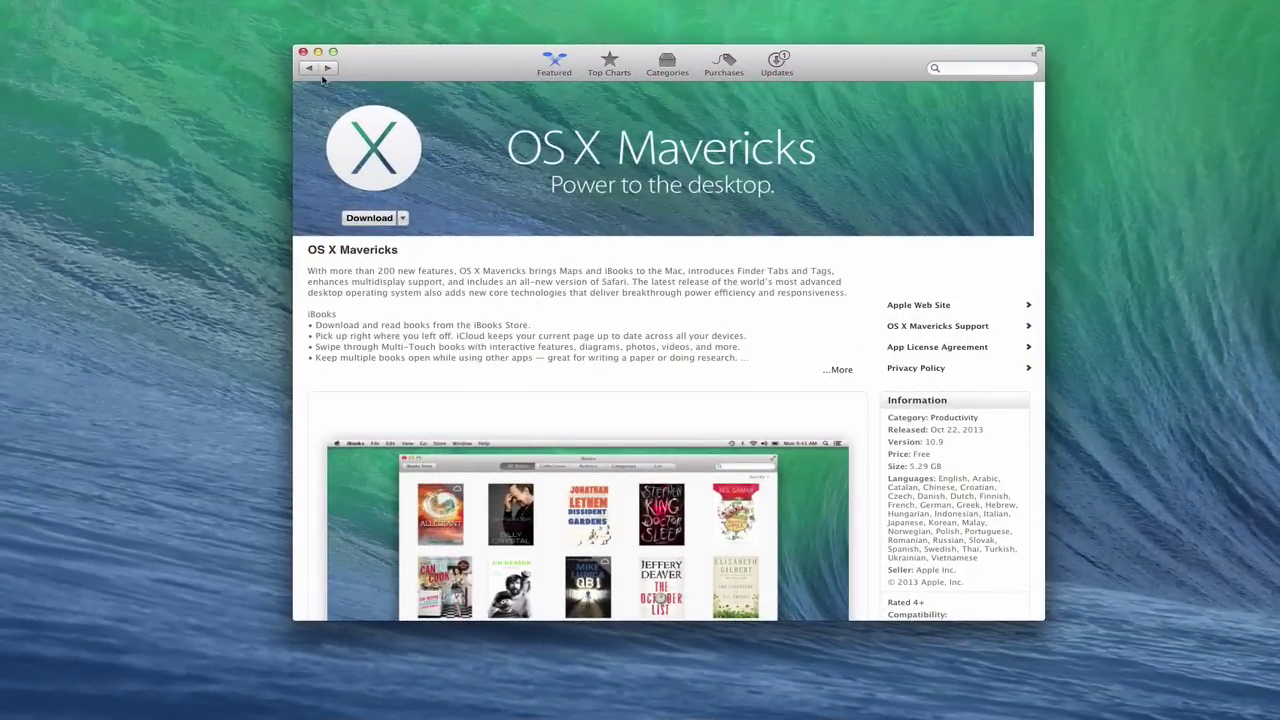
click(318, 52)
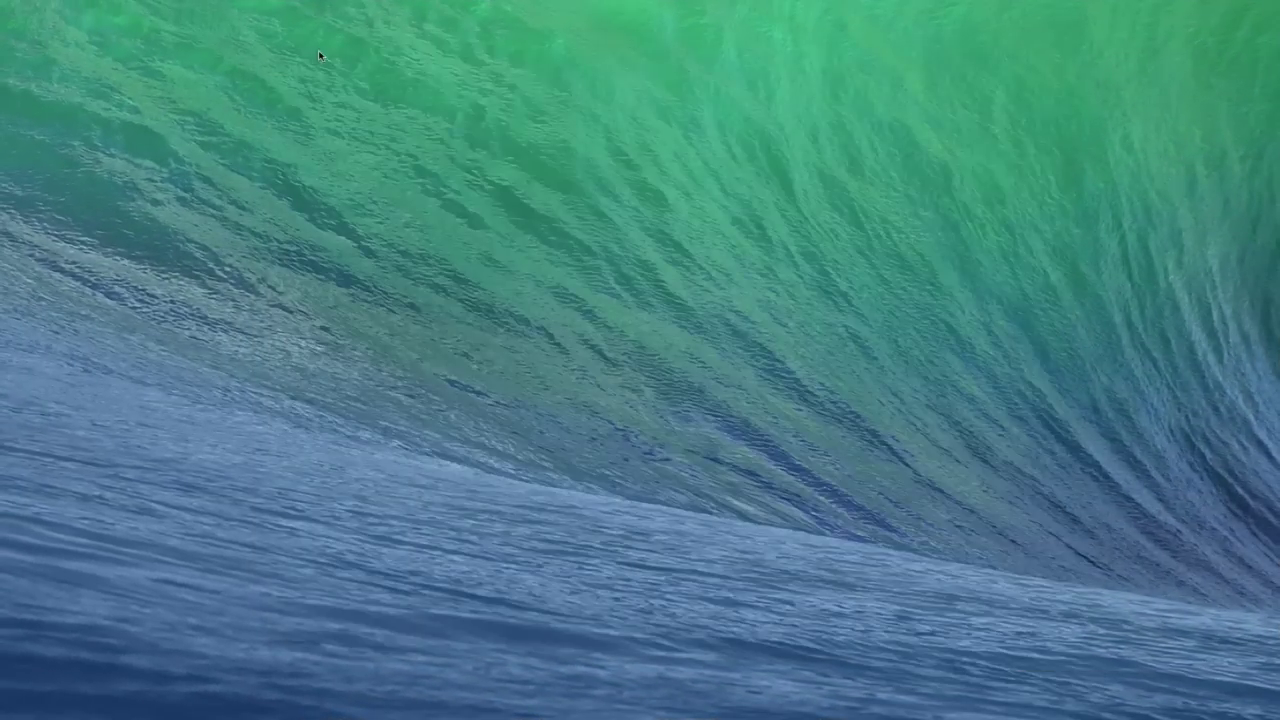
Step: Look in the Applications folder for the Install OS X Mavericks app, and minimise the folder window
mouse_move(1110, 714)
click(1053, 714)
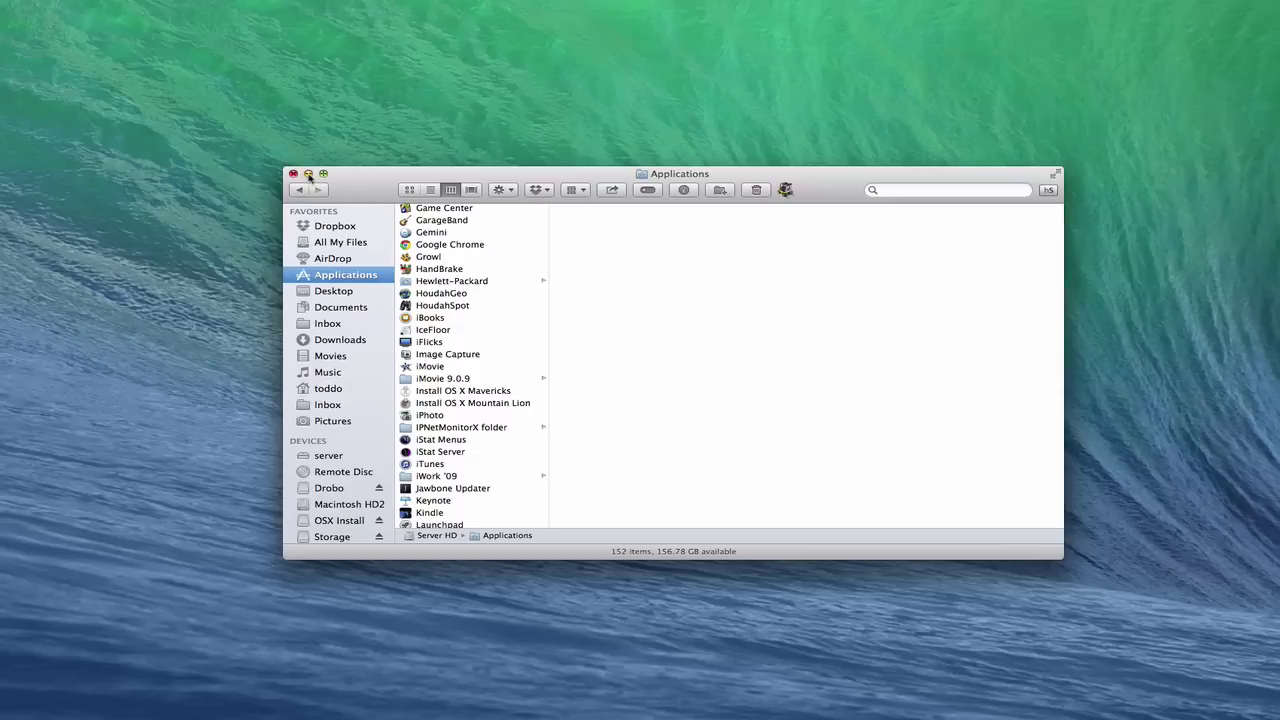
click(308, 174)
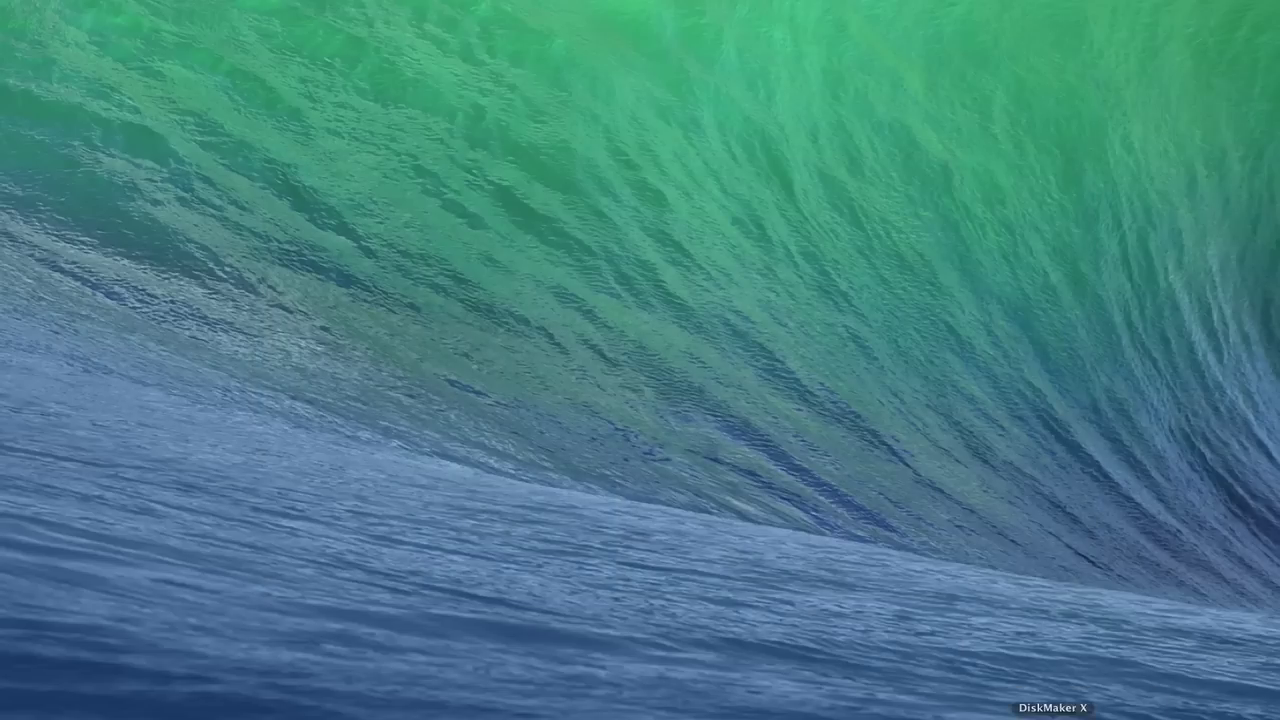
Step: Switch to the DiskMaker X website in Safari, download DiskMaker X 3.0.1, and open the downloaded DiskMakerX.dmg
click(1052, 716)
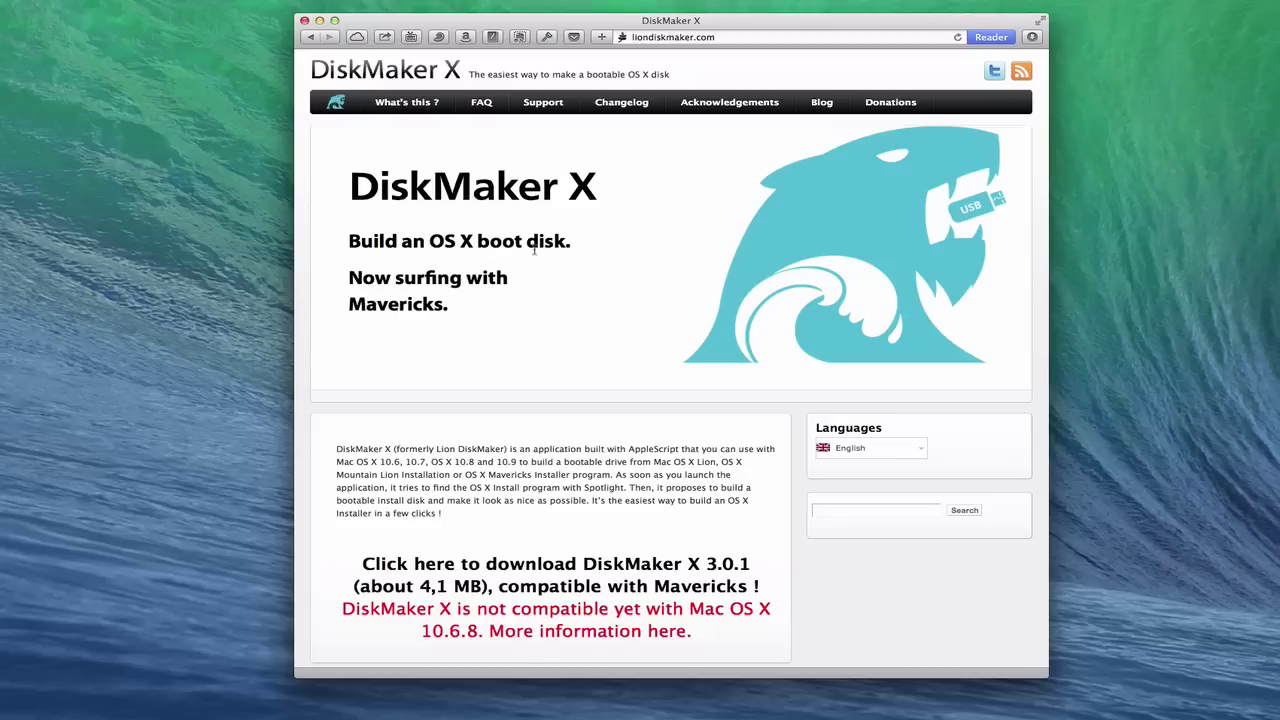
mouse_move(880, 451)
click(438, 567)
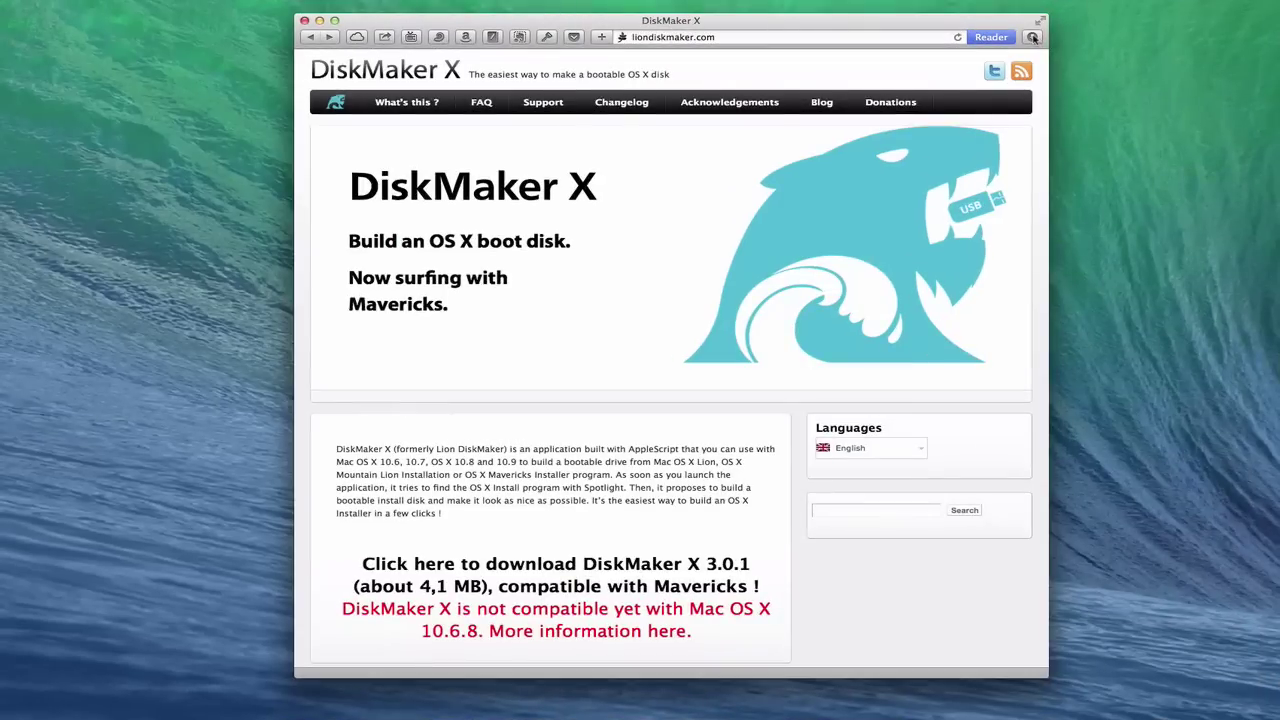
click(1033, 37)
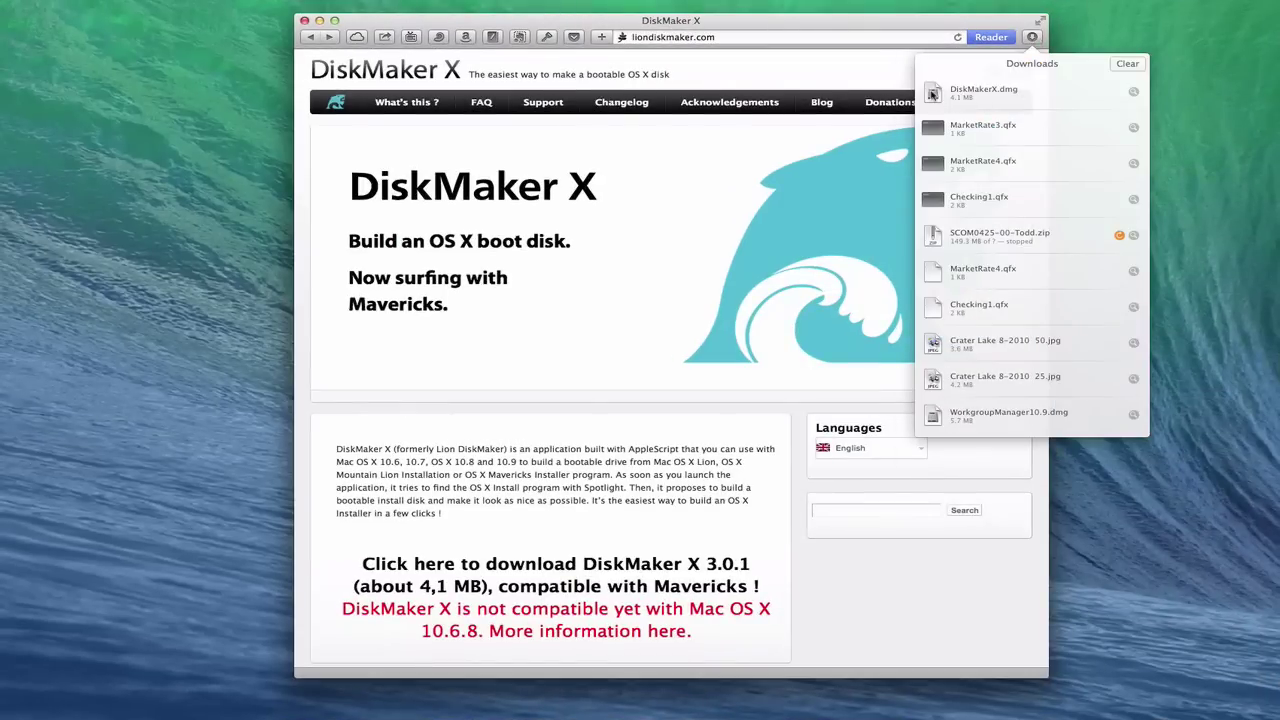
double_click(932, 93)
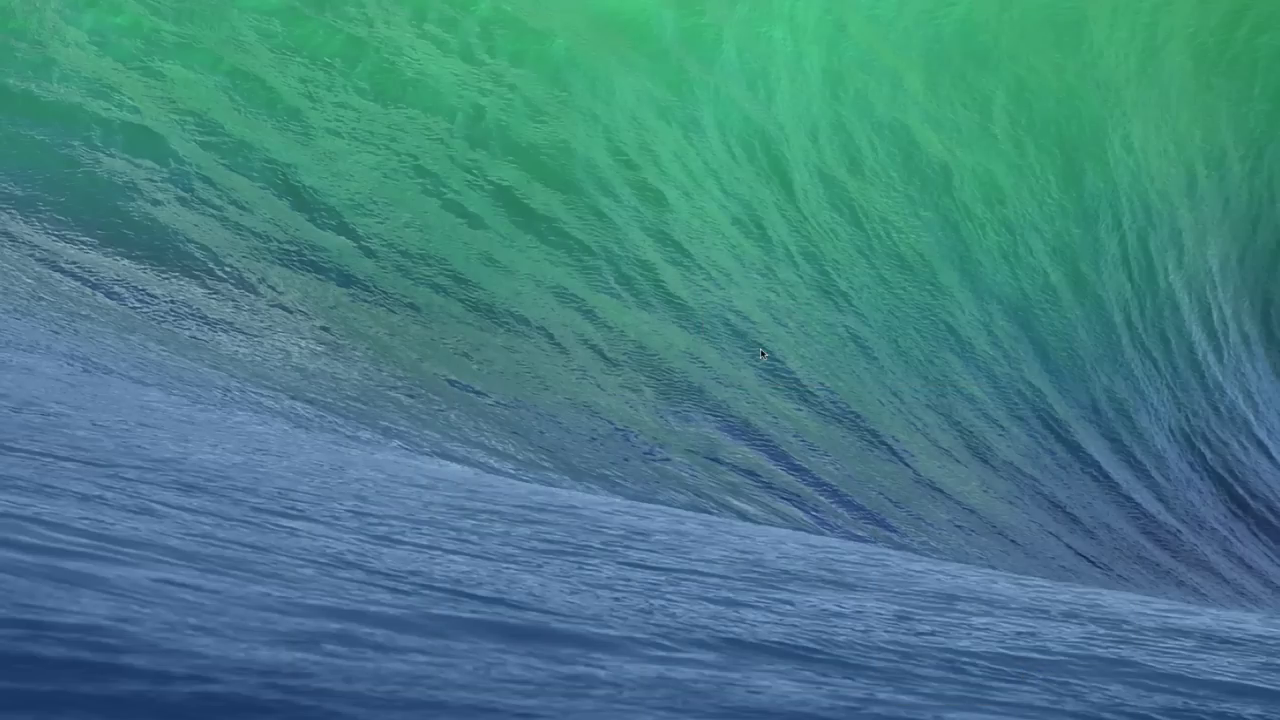
Step: Copy DiskMaker X from the disk image into the Applications folder and close the disk image window
drag(380, 188, 683, 144)
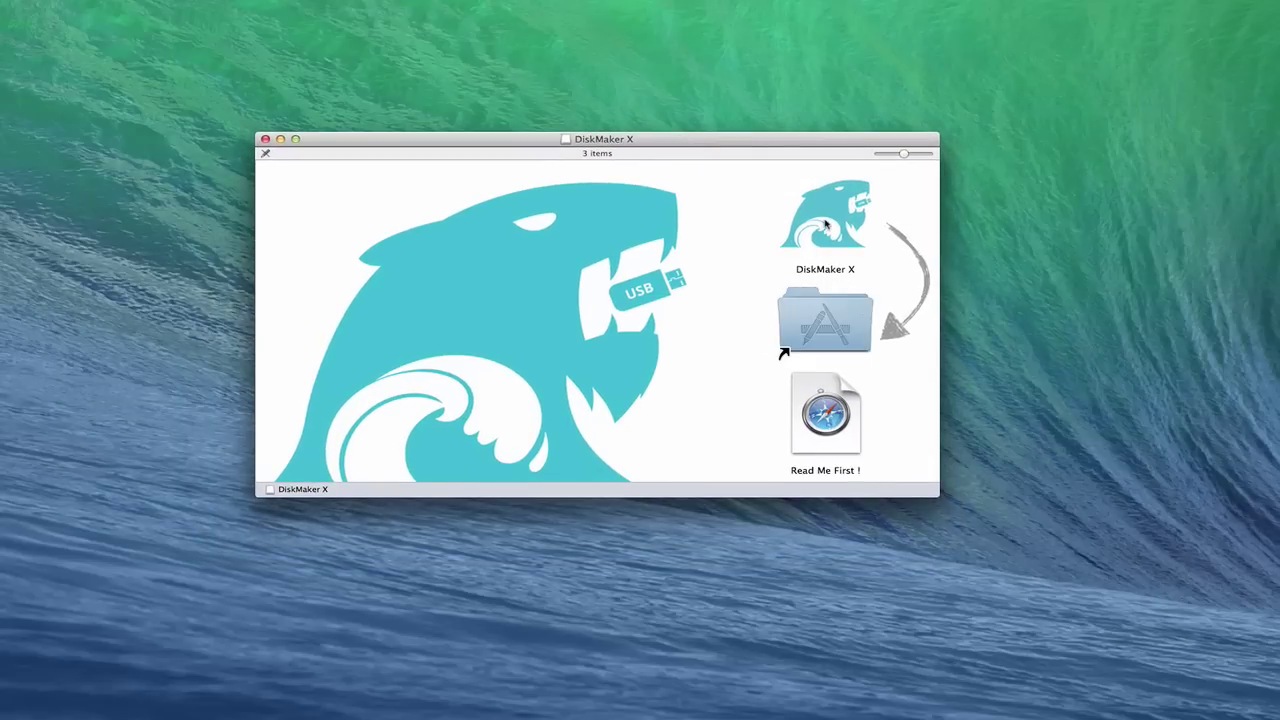
drag(826, 228, 828, 343)
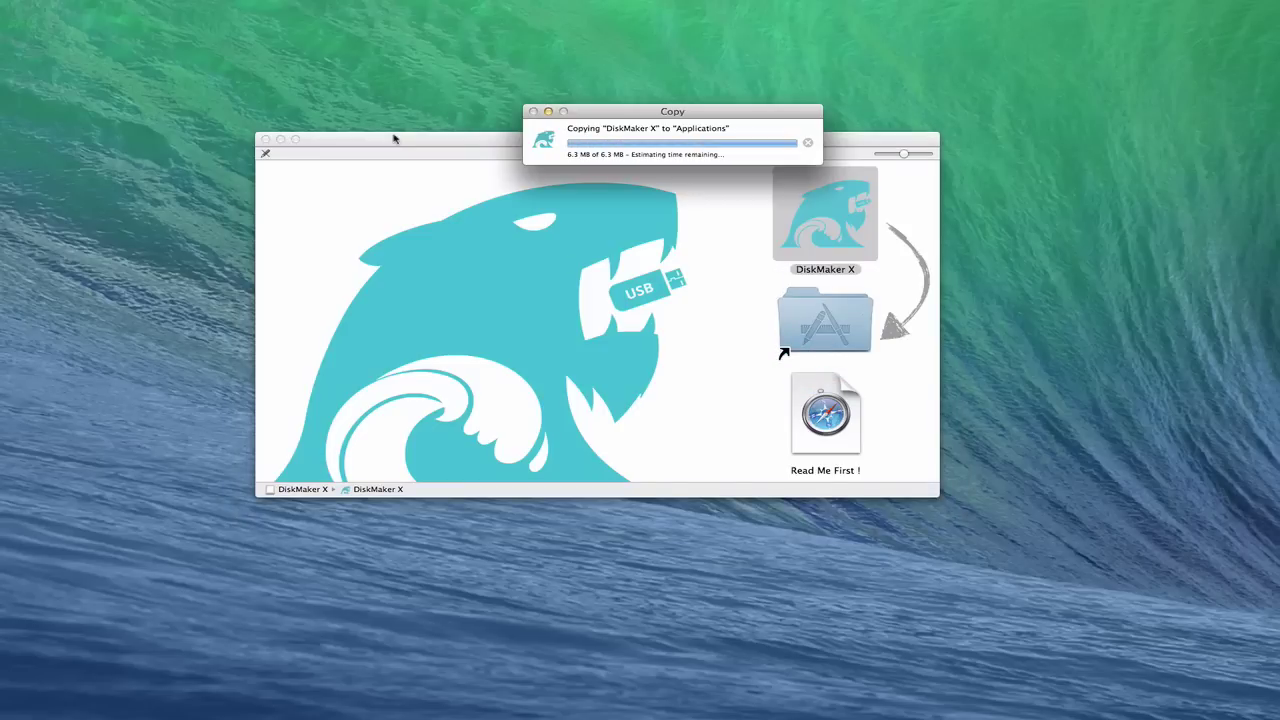
click(265, 140)
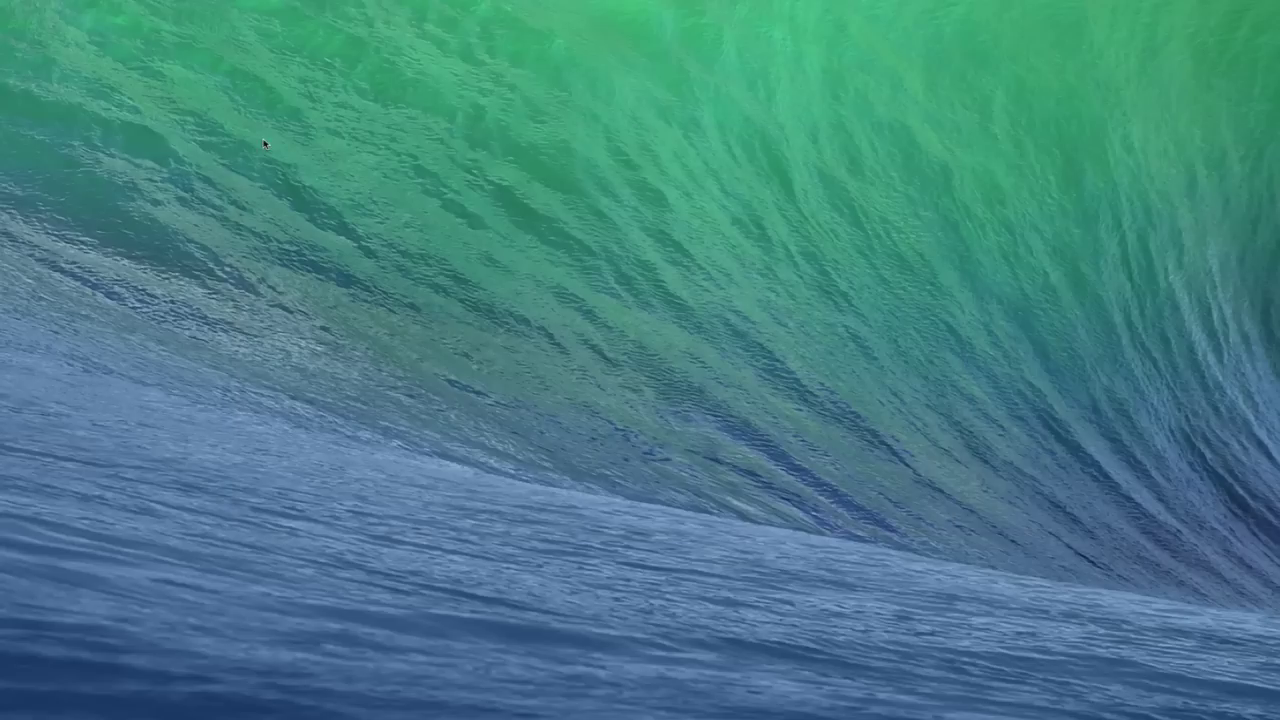
Step: Open DiskMaker X from the Applications folder, minimise the folder window, and allow the downloaded application to run
mouse_move(1102, 716)
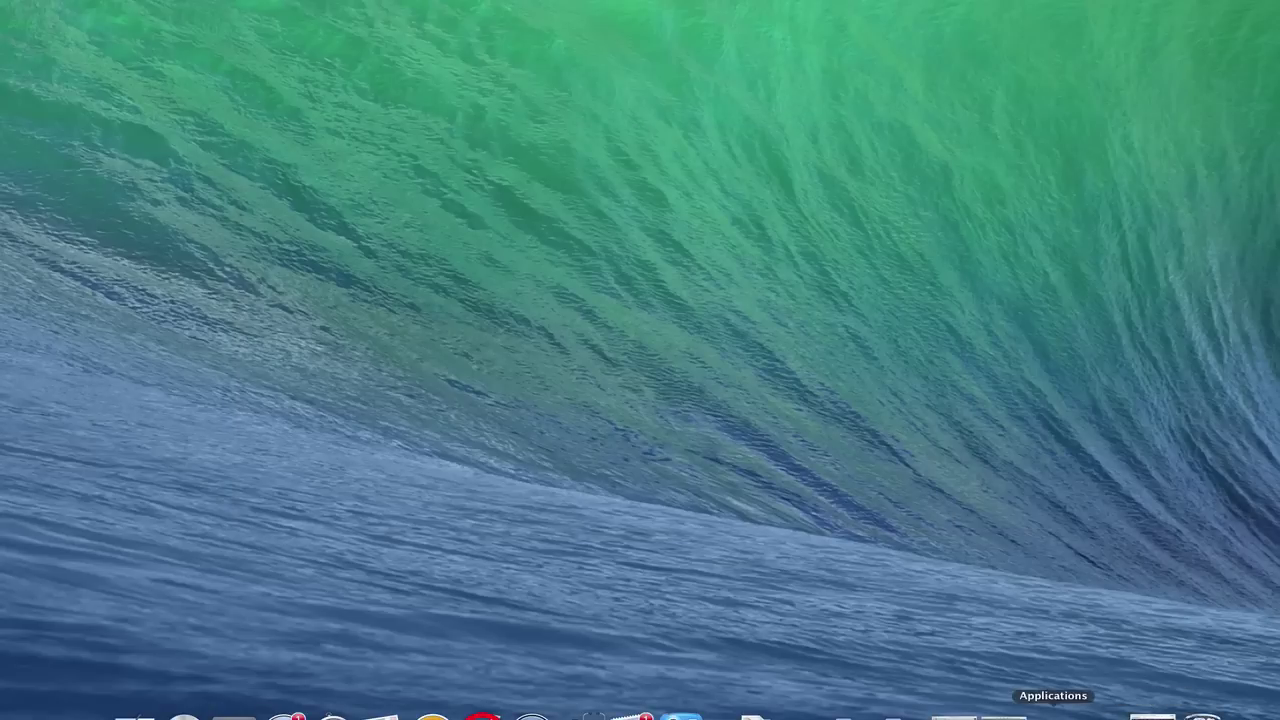
click(1051, 714)
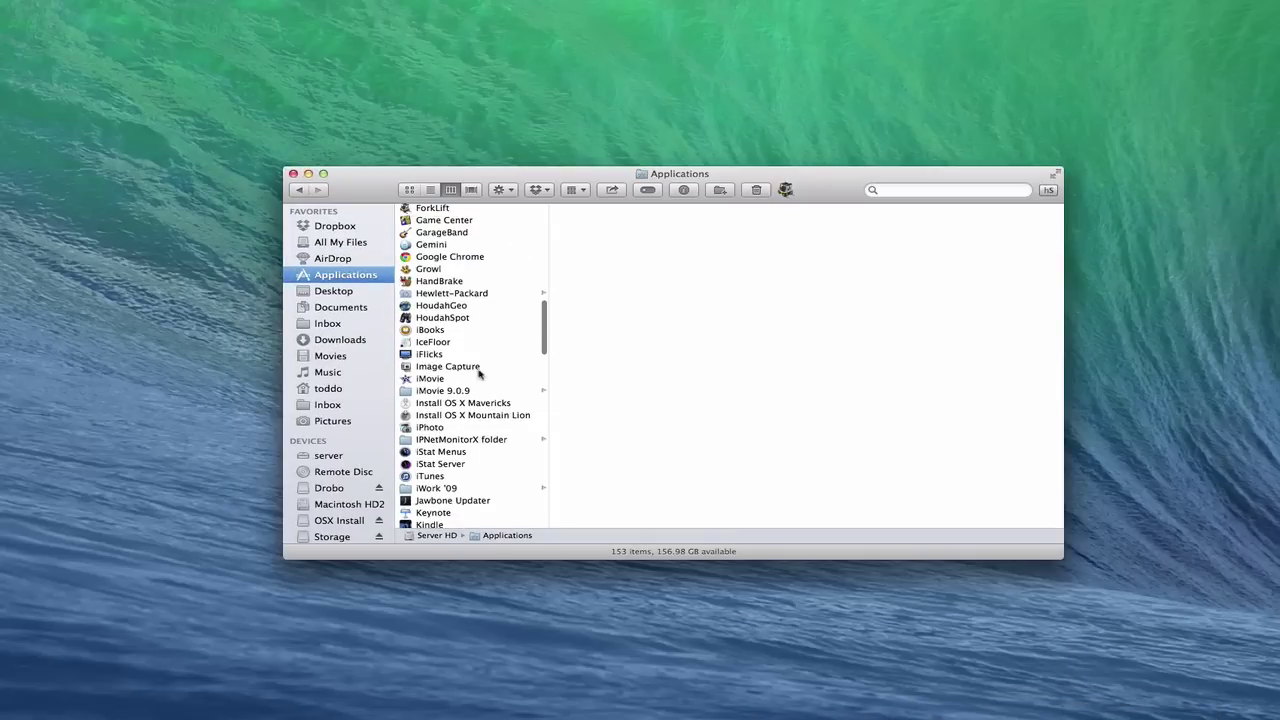
scroll(490, 368, up, 5)
scroll(479, 374, up, 1)
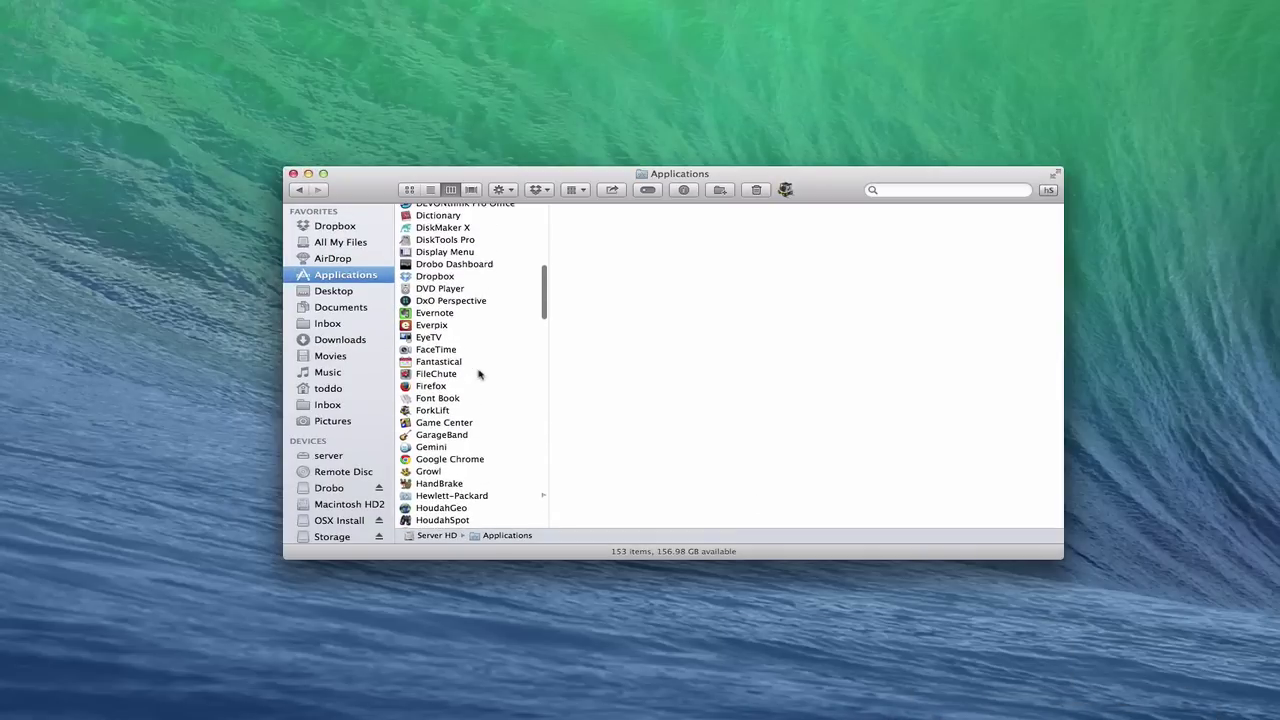
scroll(470, 340, up, 2)
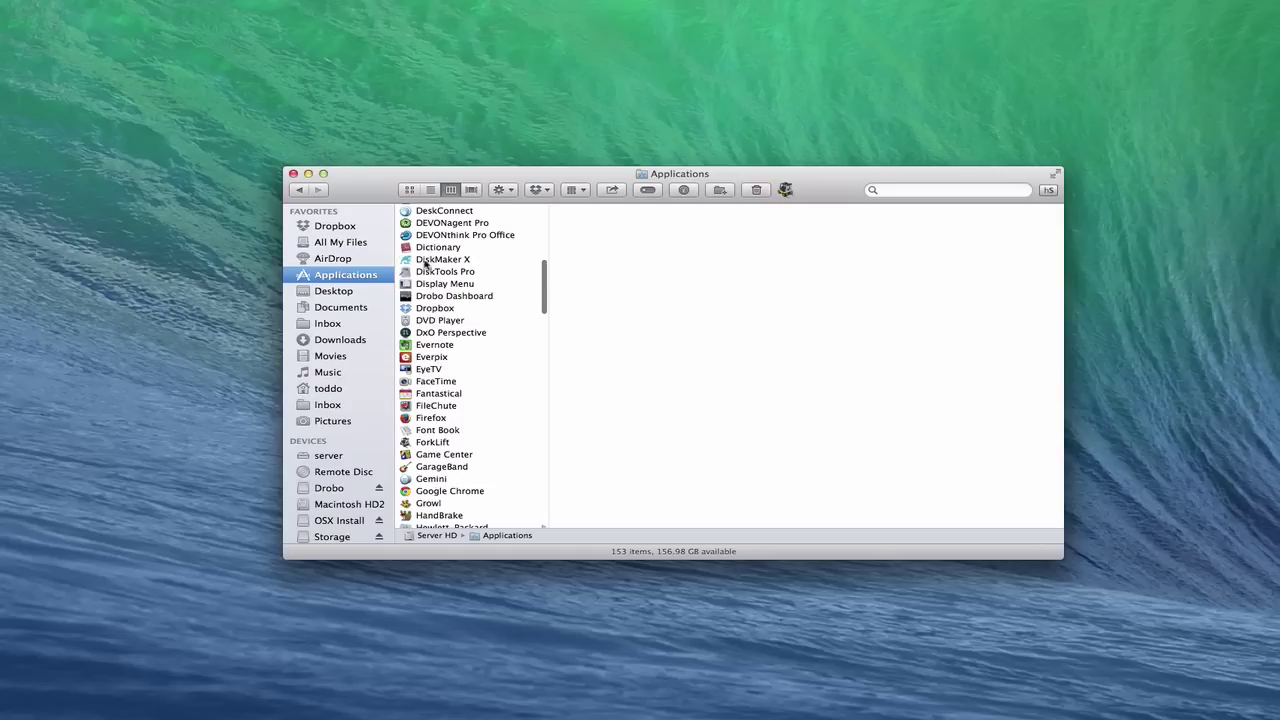
click(430, 260)
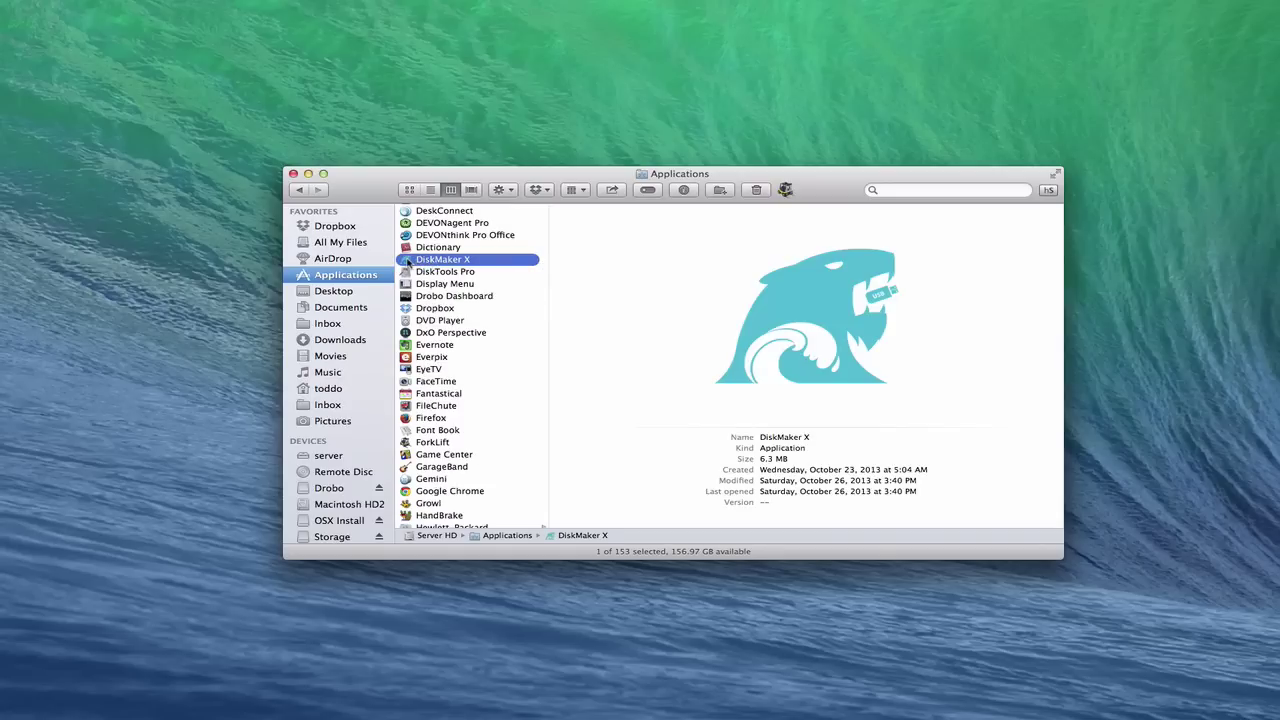
double_click(408, 262)
click(308, 174)
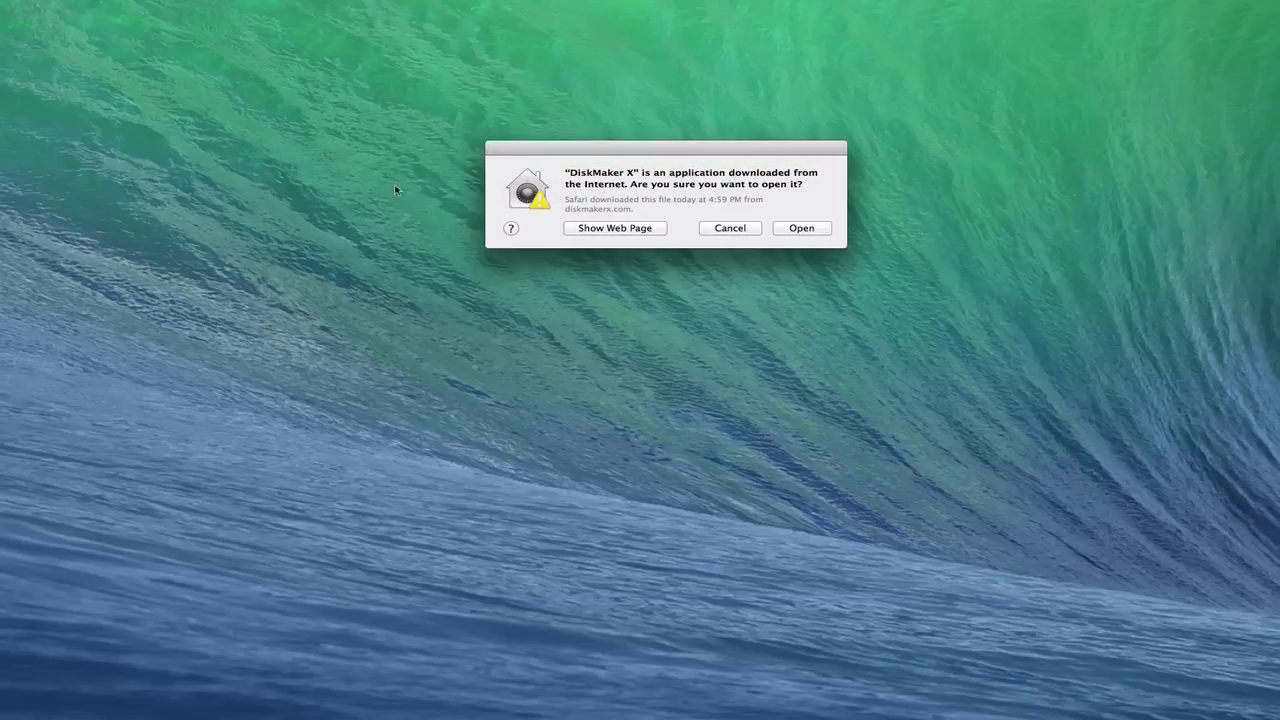
click(797, 229)
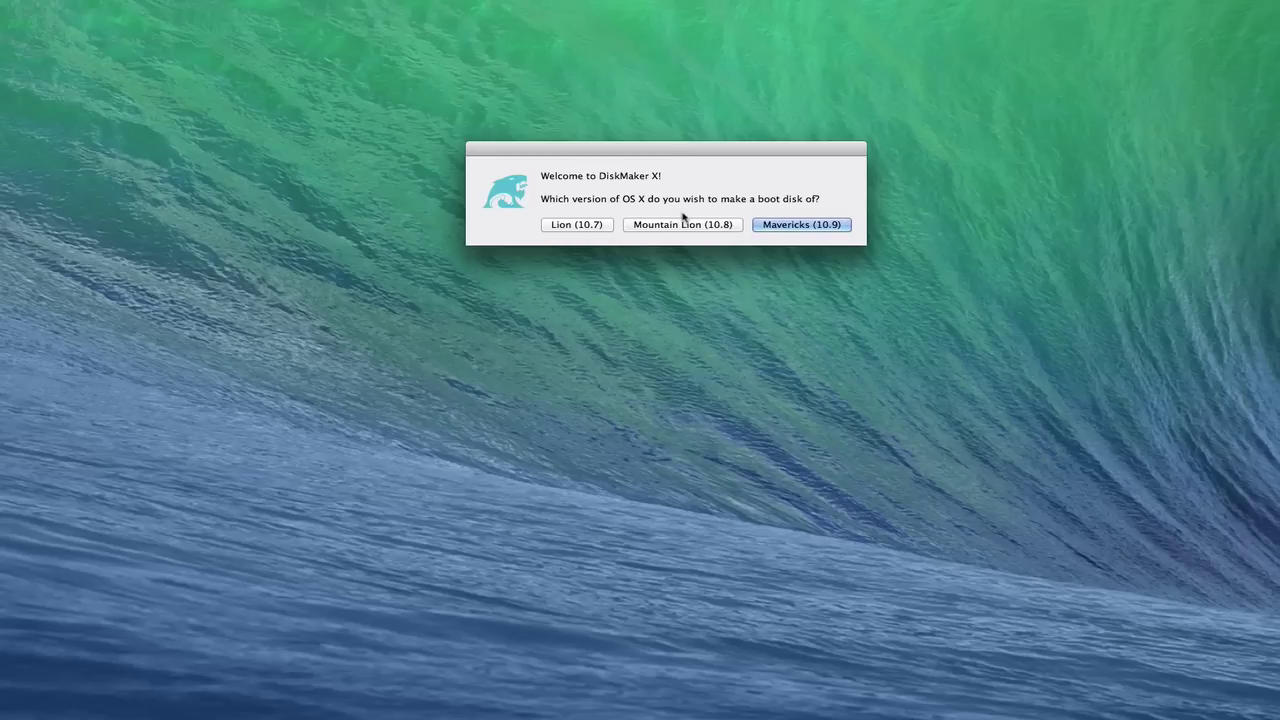
Step: Choose Mavericks (10.9), use the installer copy in /Applications, and pick another kind of disk with OSX Install as the target volume
click(800, 227)
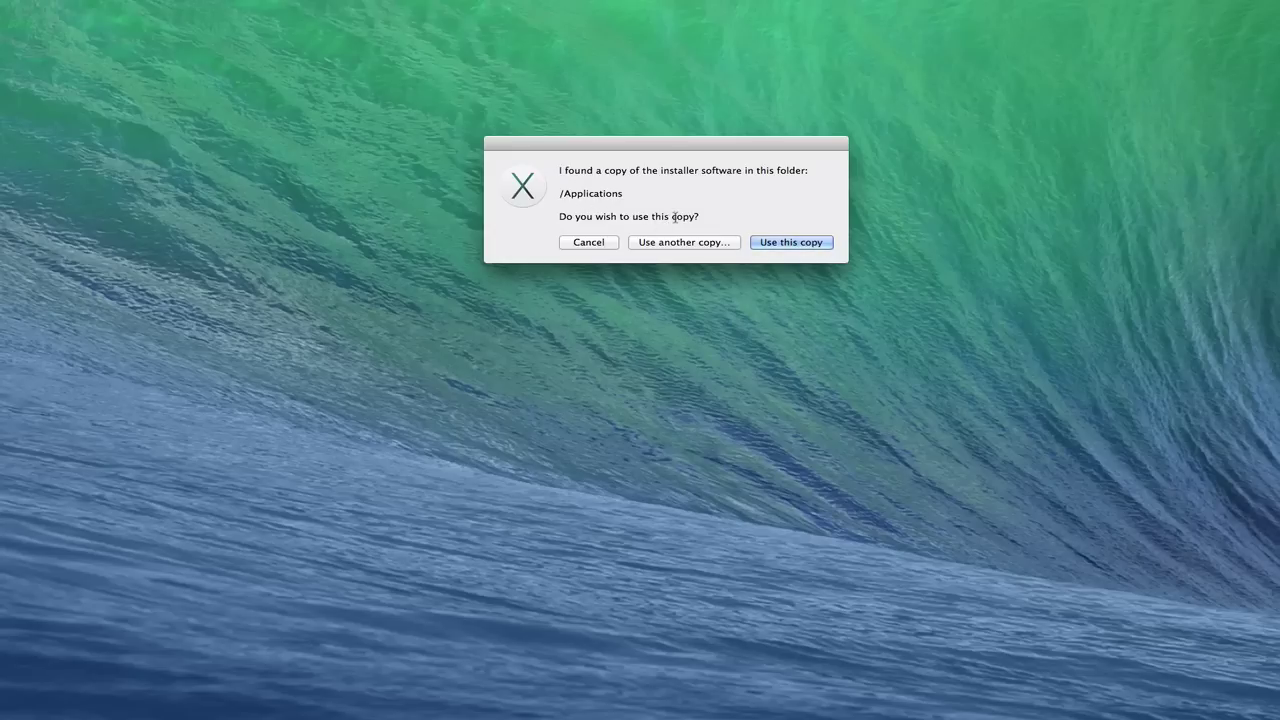
click(794, 243)
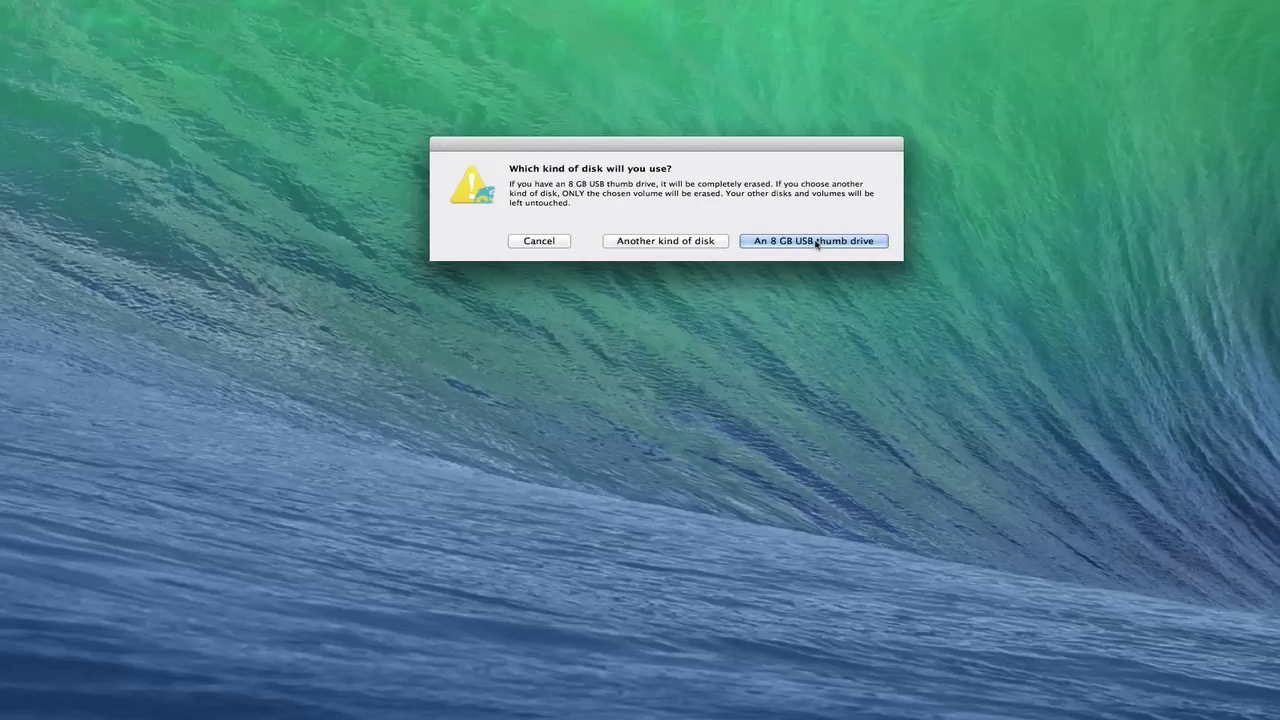
click(659, 243)
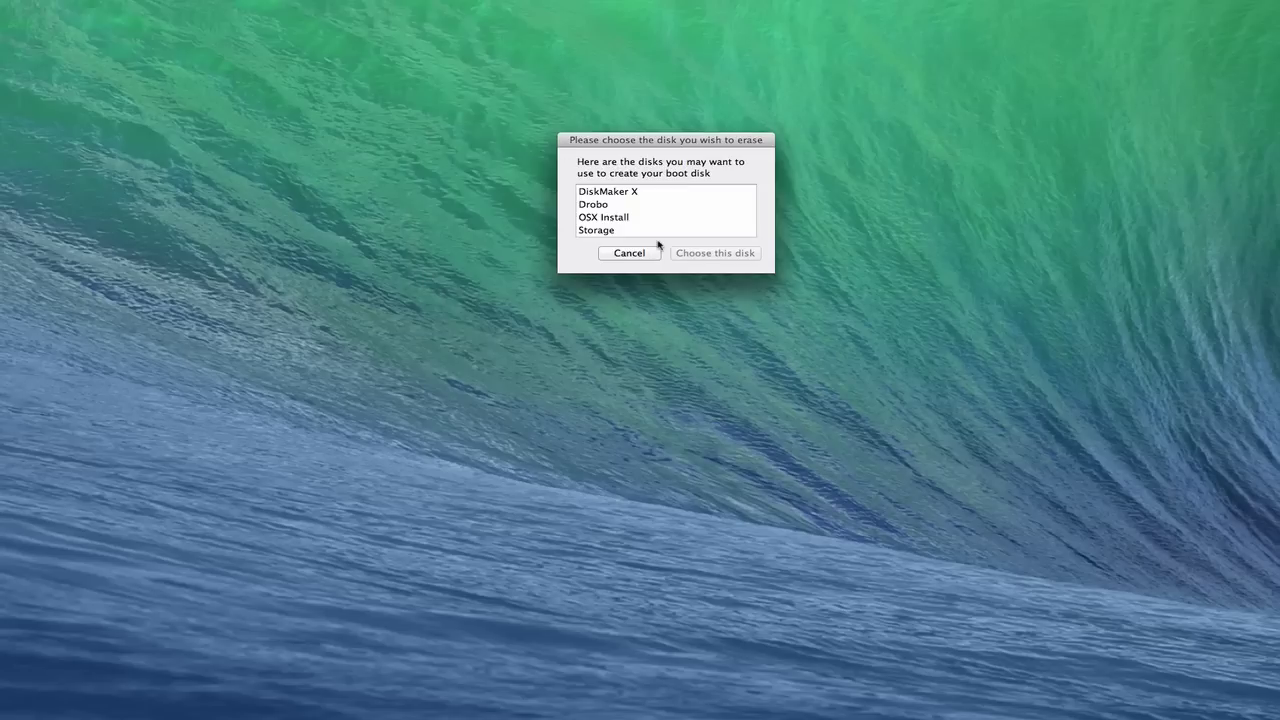
click(603, 218)
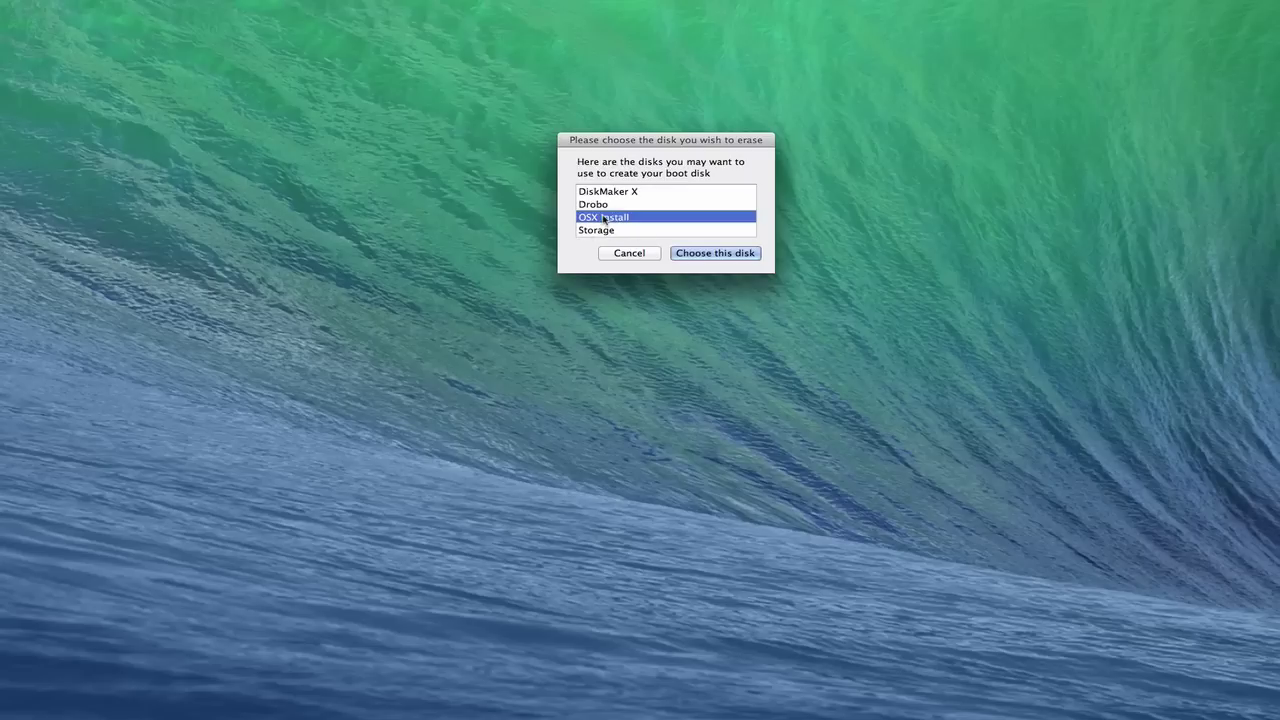
click(711, 256)
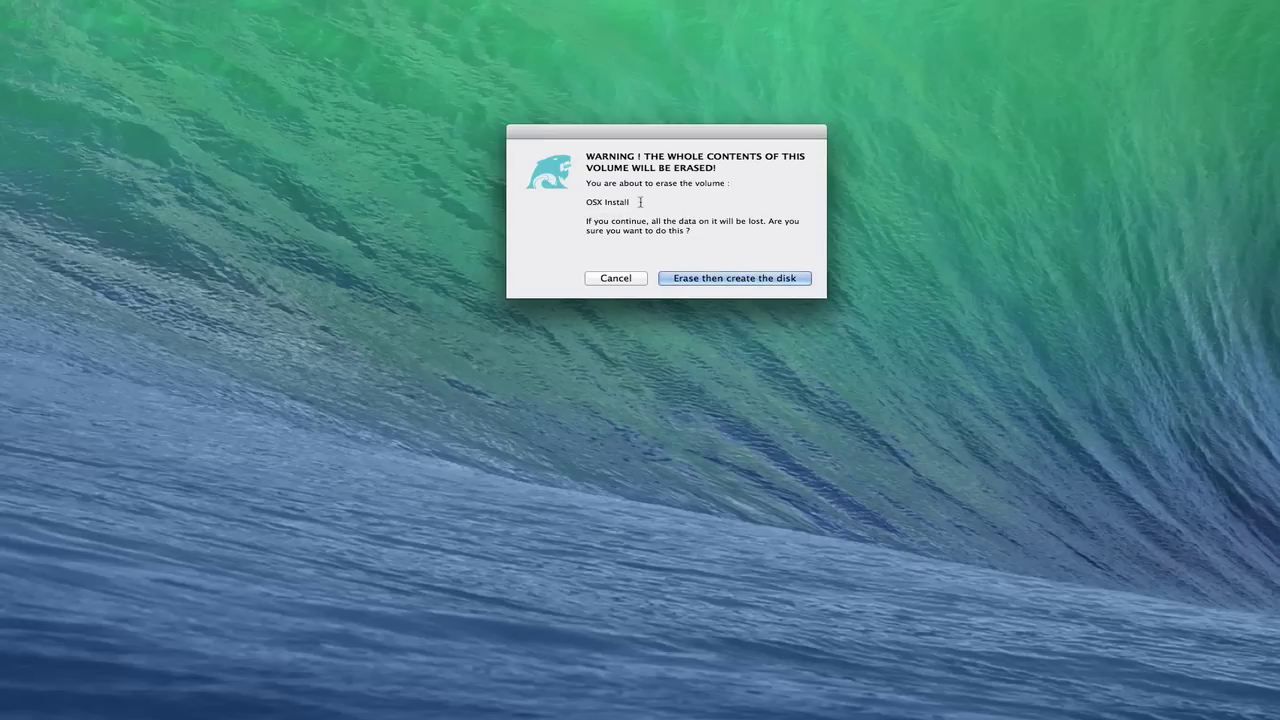
Step: Approve erasing OSX Install and creating the boot disk, and authorise DiskMaker X with the administrator password
click(765, 285)
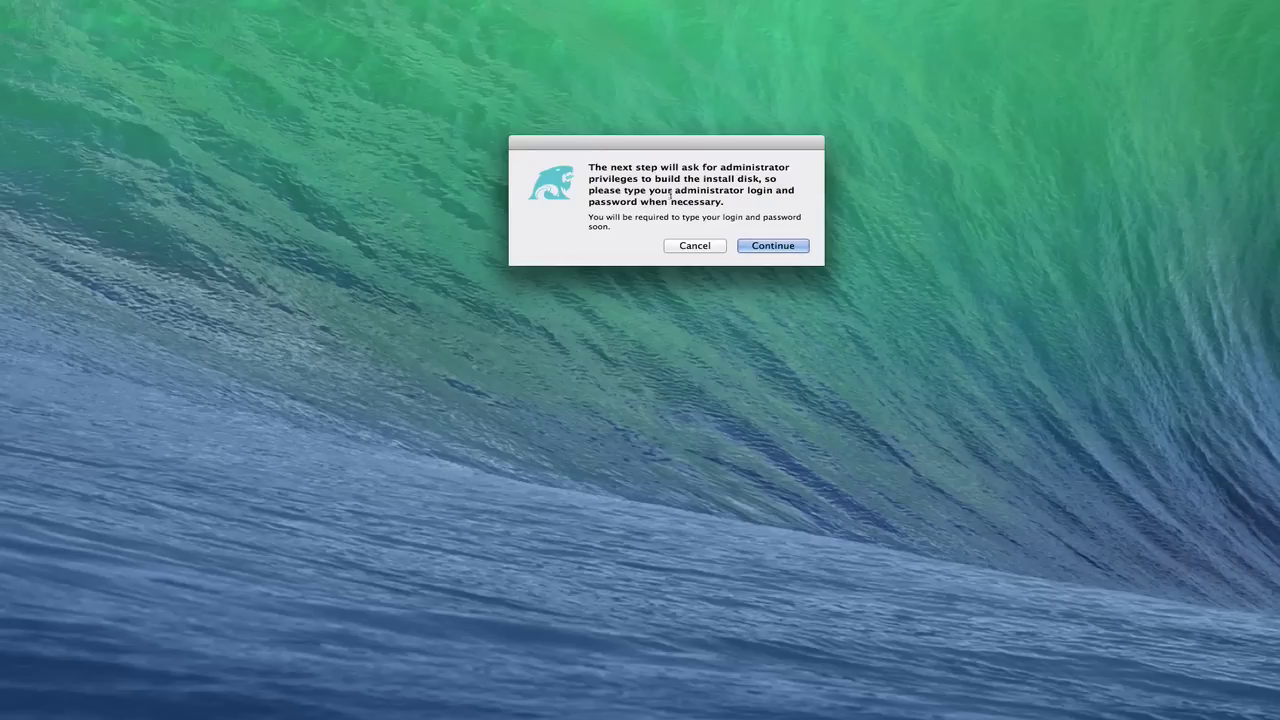
click(789, 250)
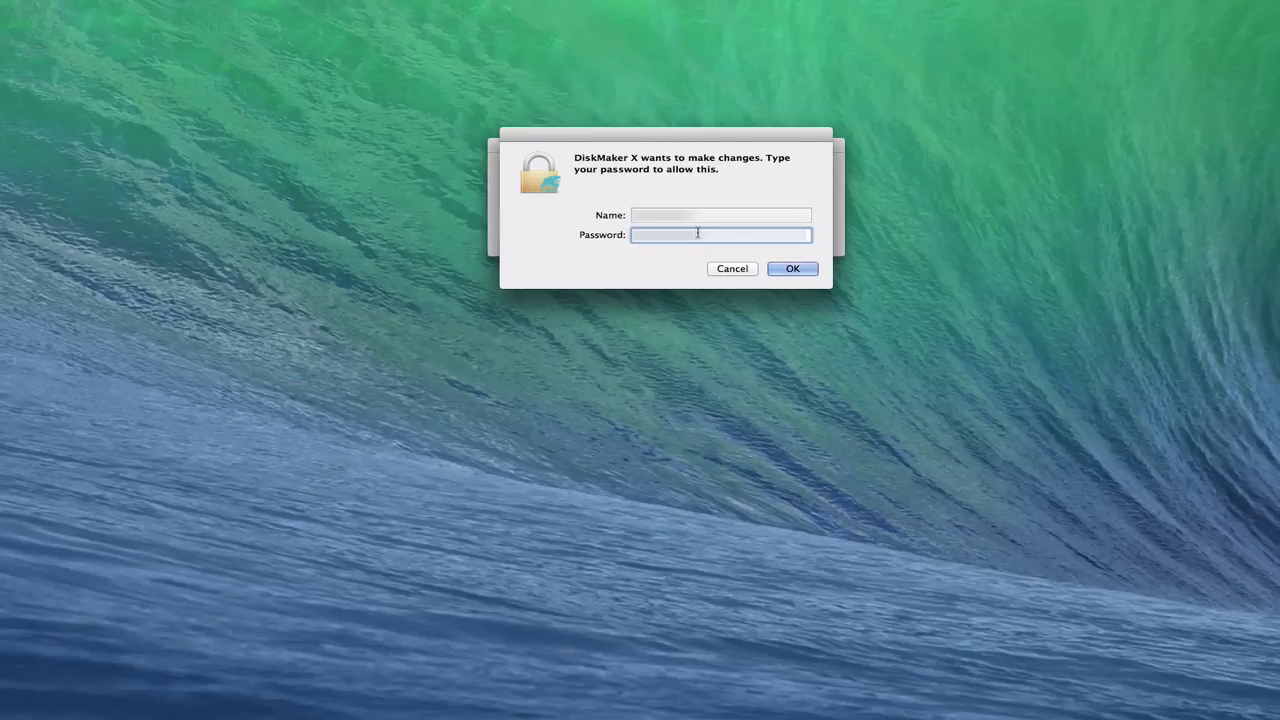
click(793, 269)
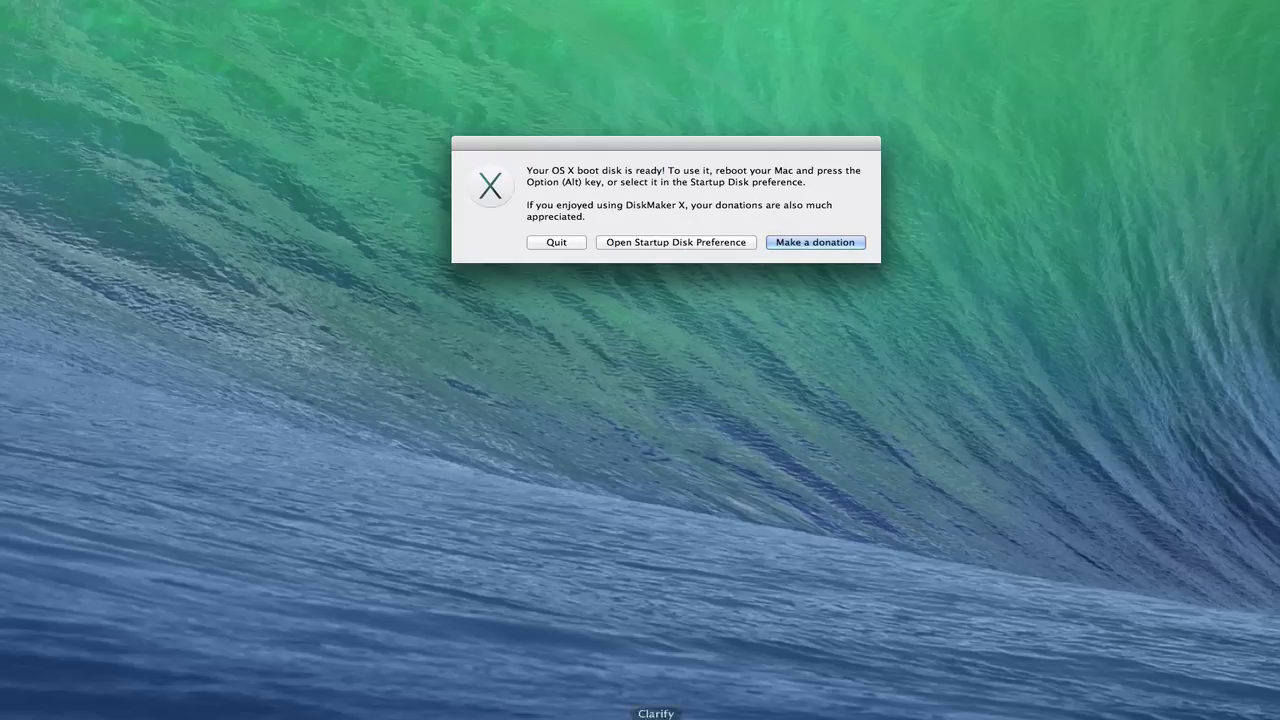
Step: Restart the Mac from the Install OS X Mavericks USB drive and open Disk Utility from OS X Utilities
click(1177, 716)
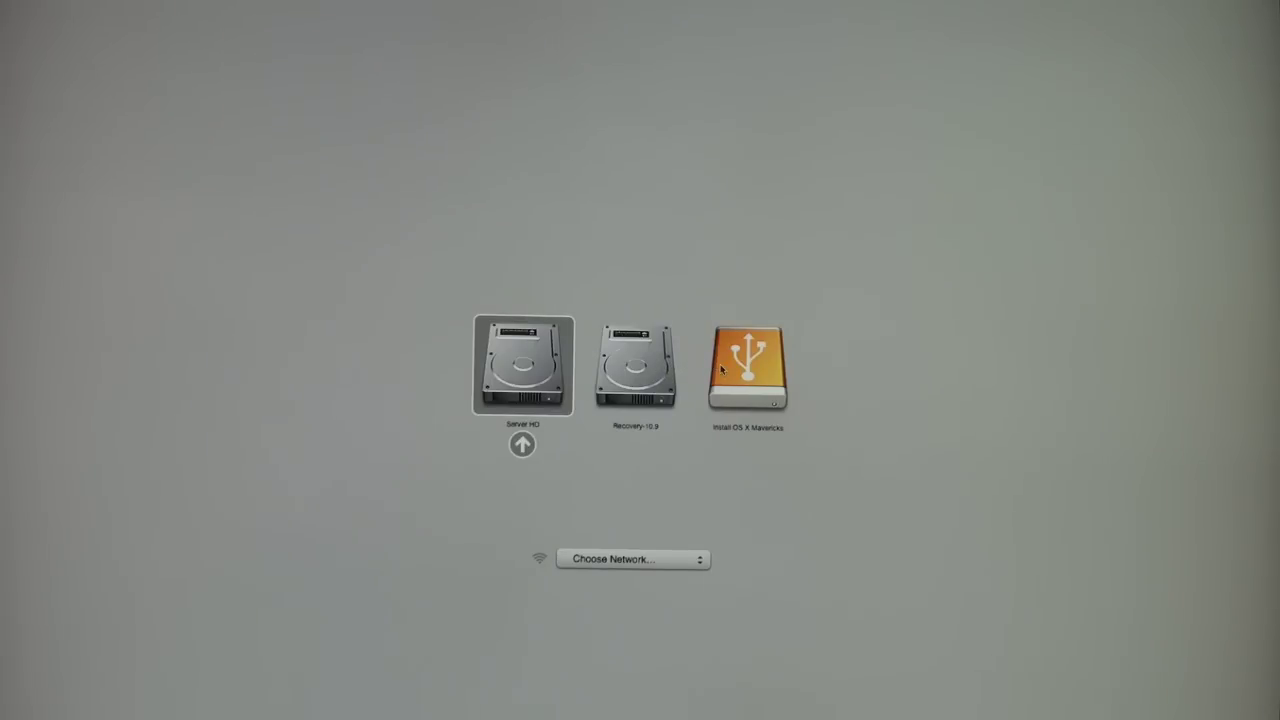
click(761, 396)
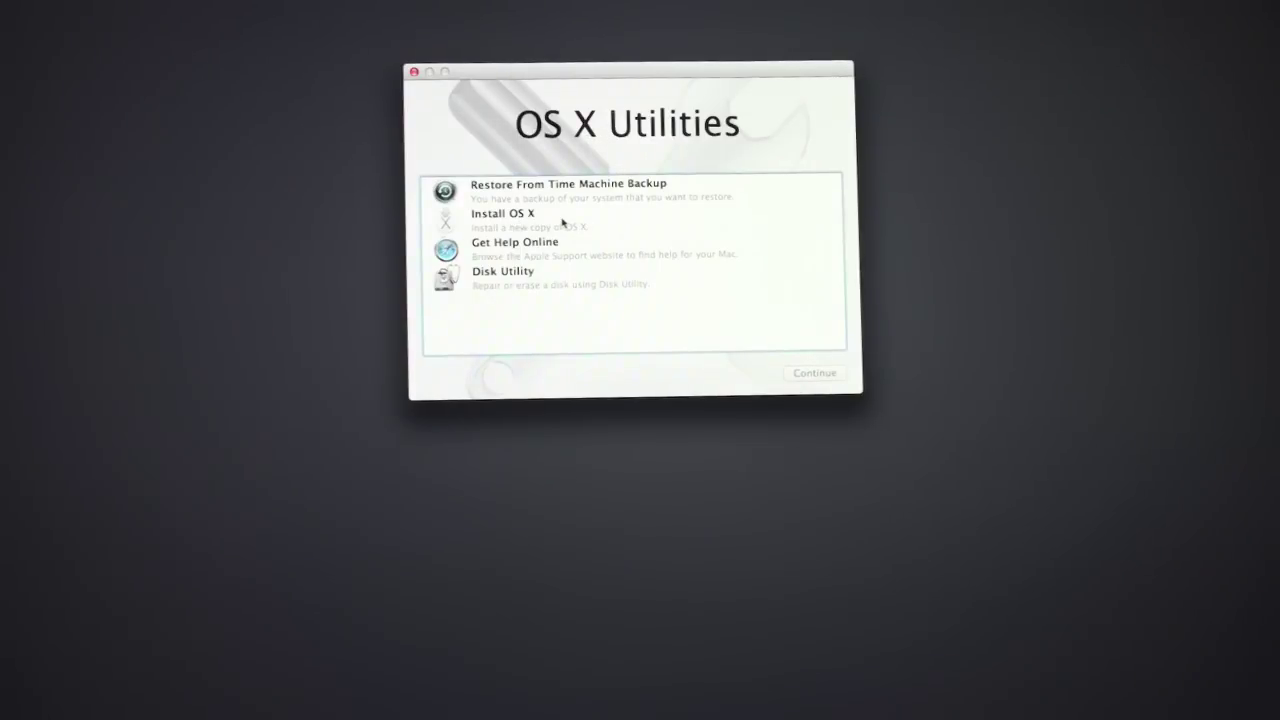
click(501, 280)
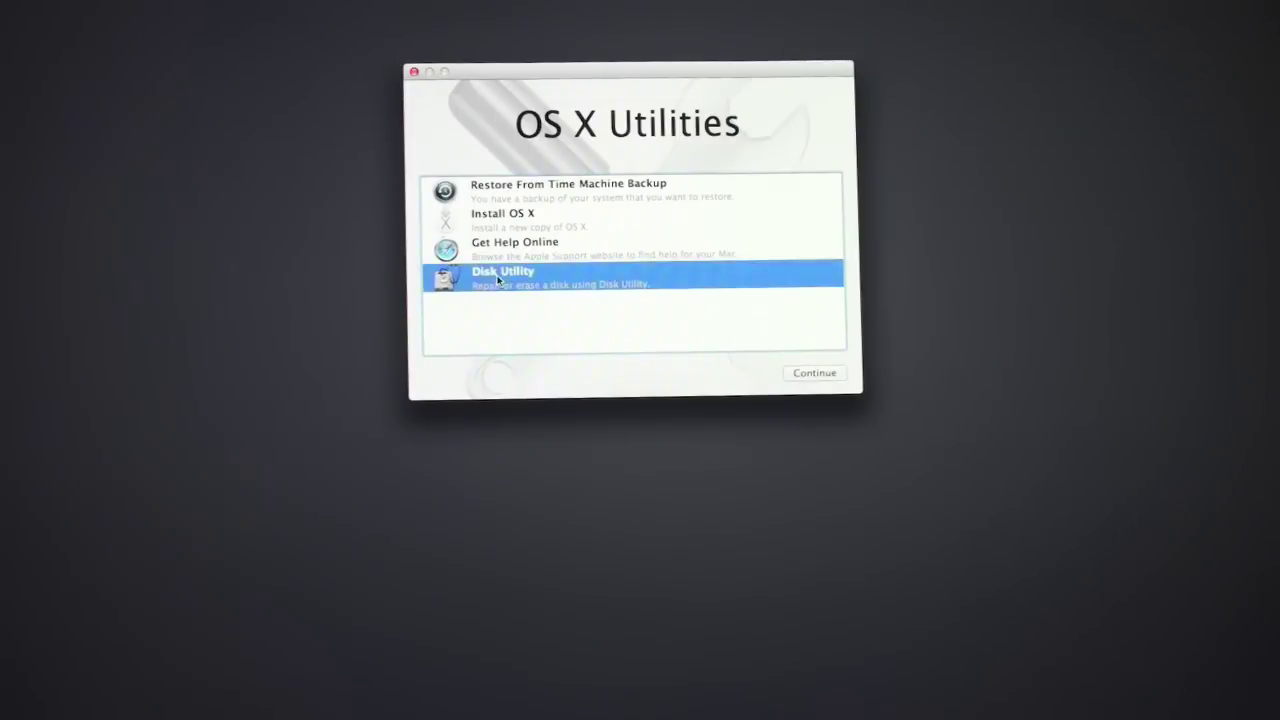
click(815, 374)
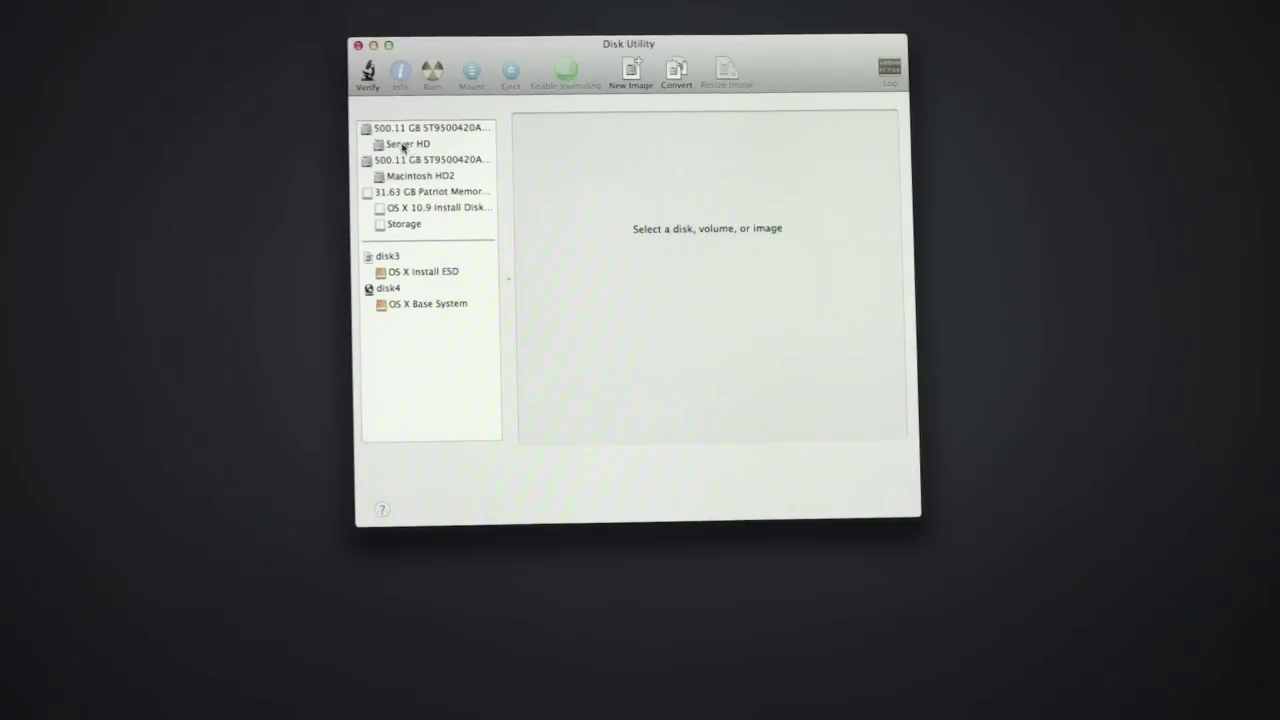
Step: Erase the first 500.11 GB ST9500420ASG disk as Mac OS Extended (Journaled) with the name Server HD
click(440, 130)
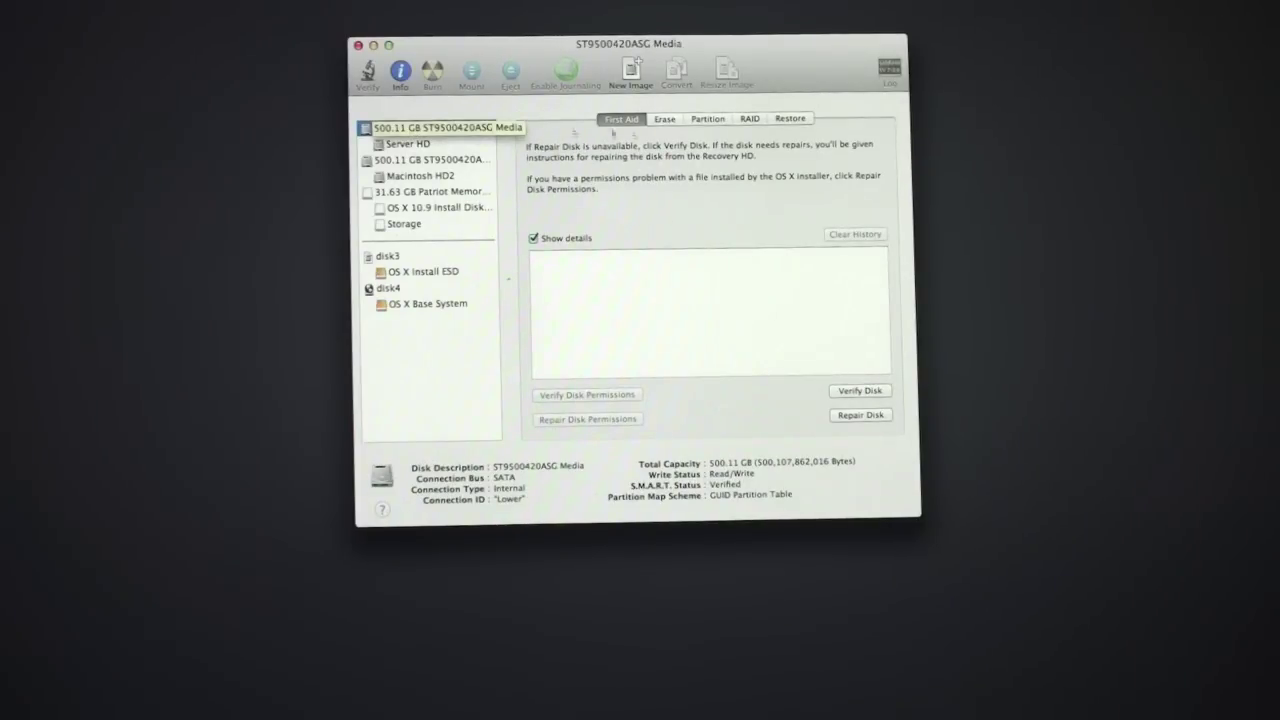
click(706, 120)
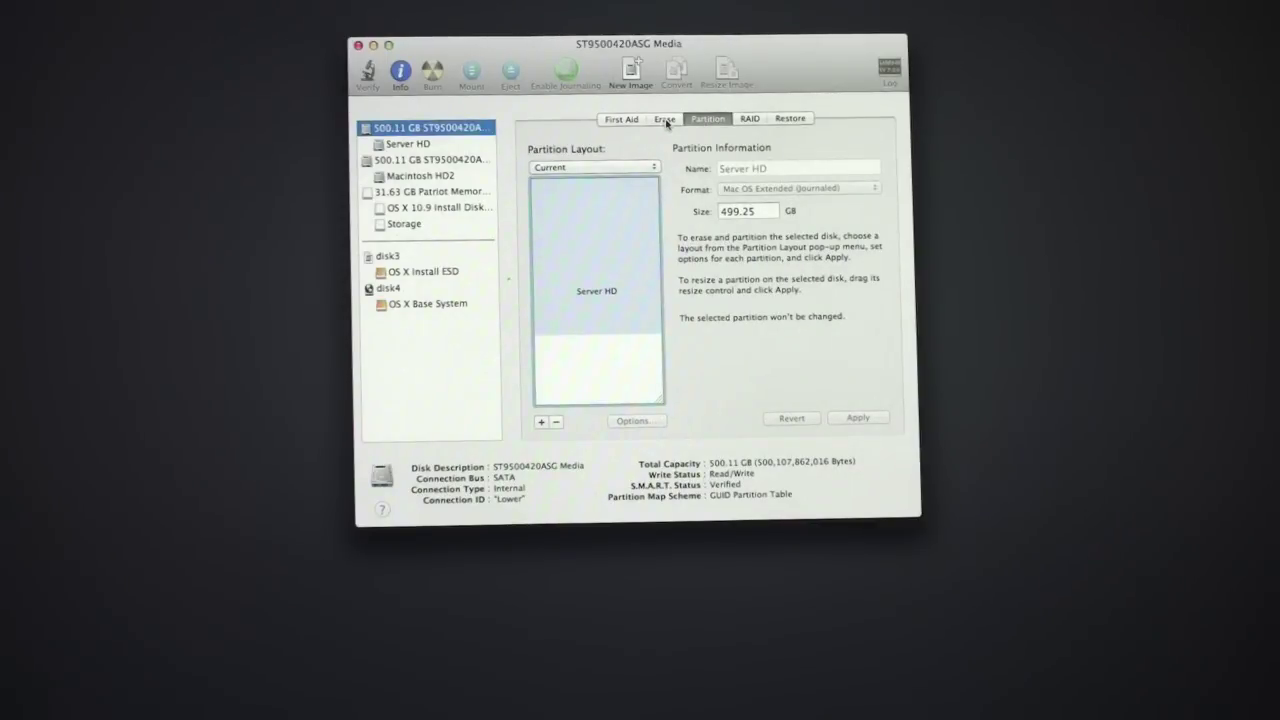
click(666, 120)
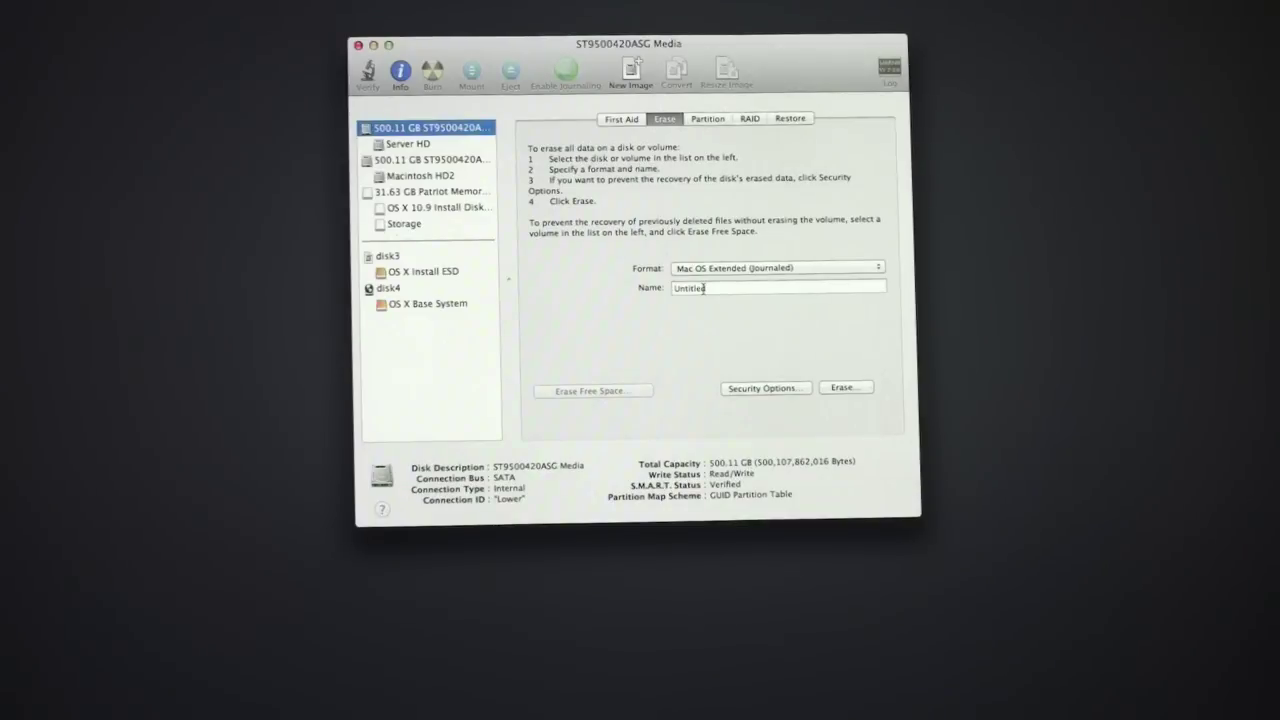
click(703, 288)
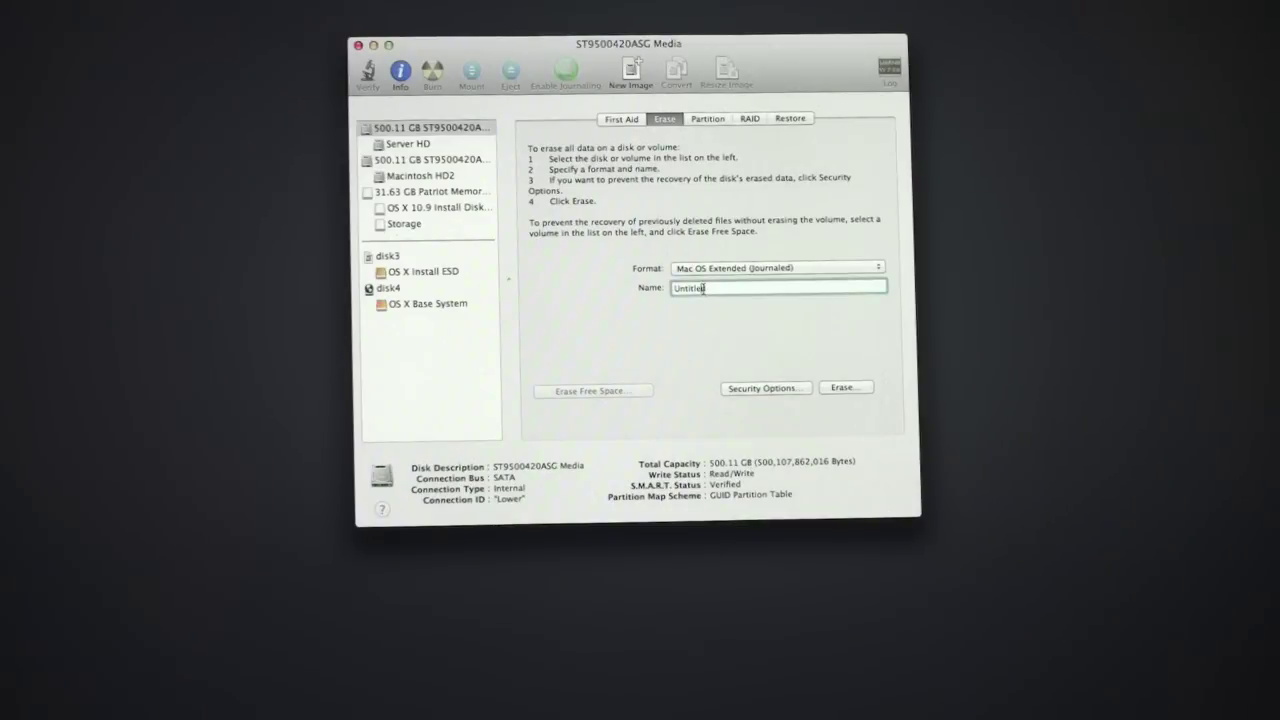
drag(712, 288, 672, 288)
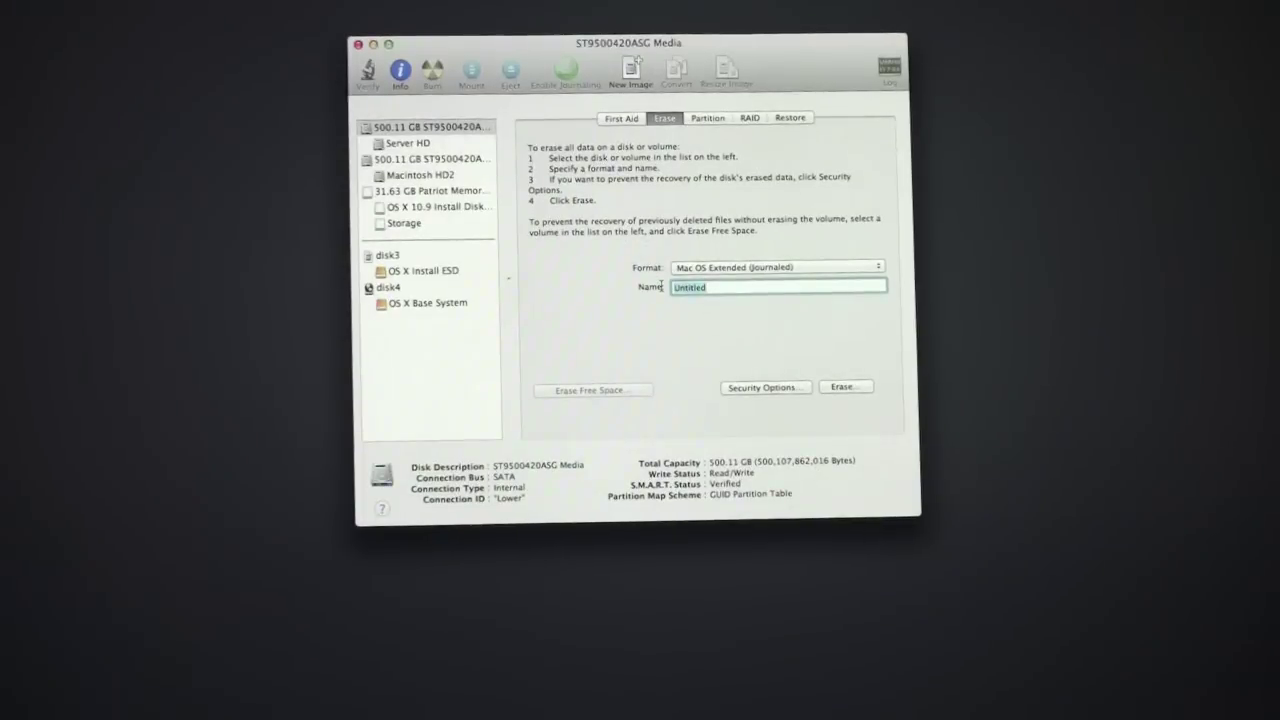
text(Server HD)
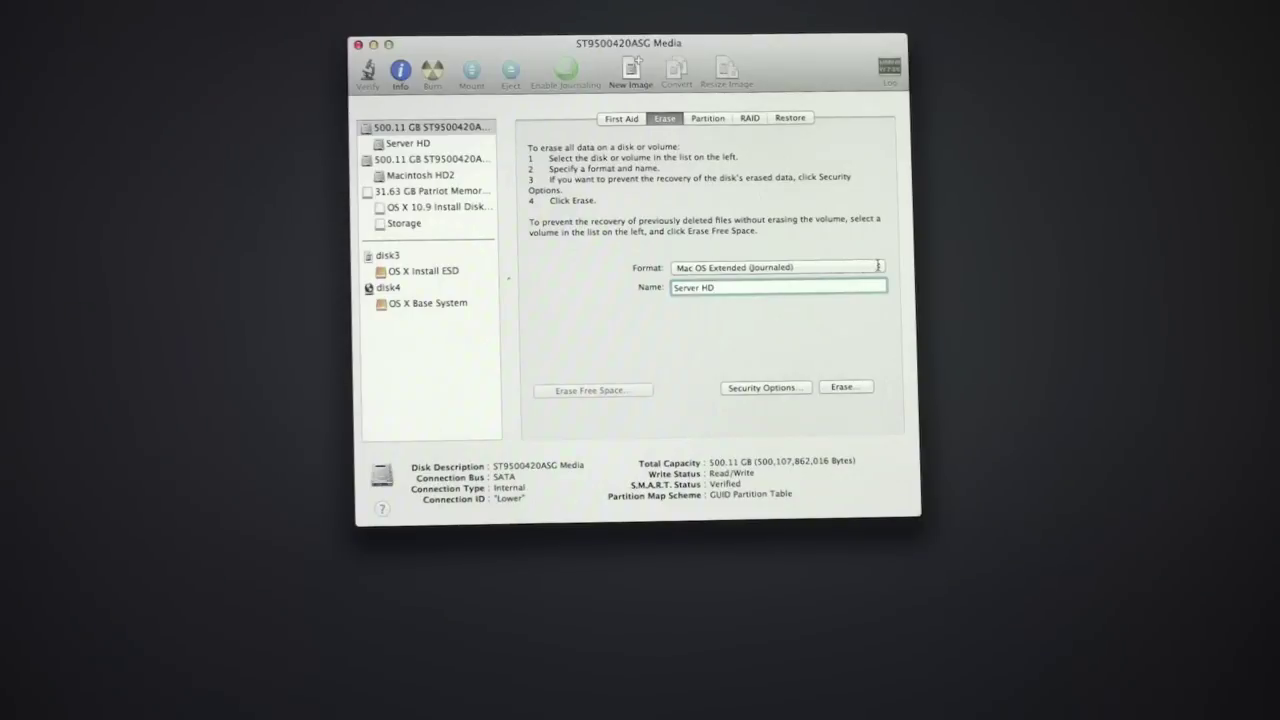
click(875, 266)
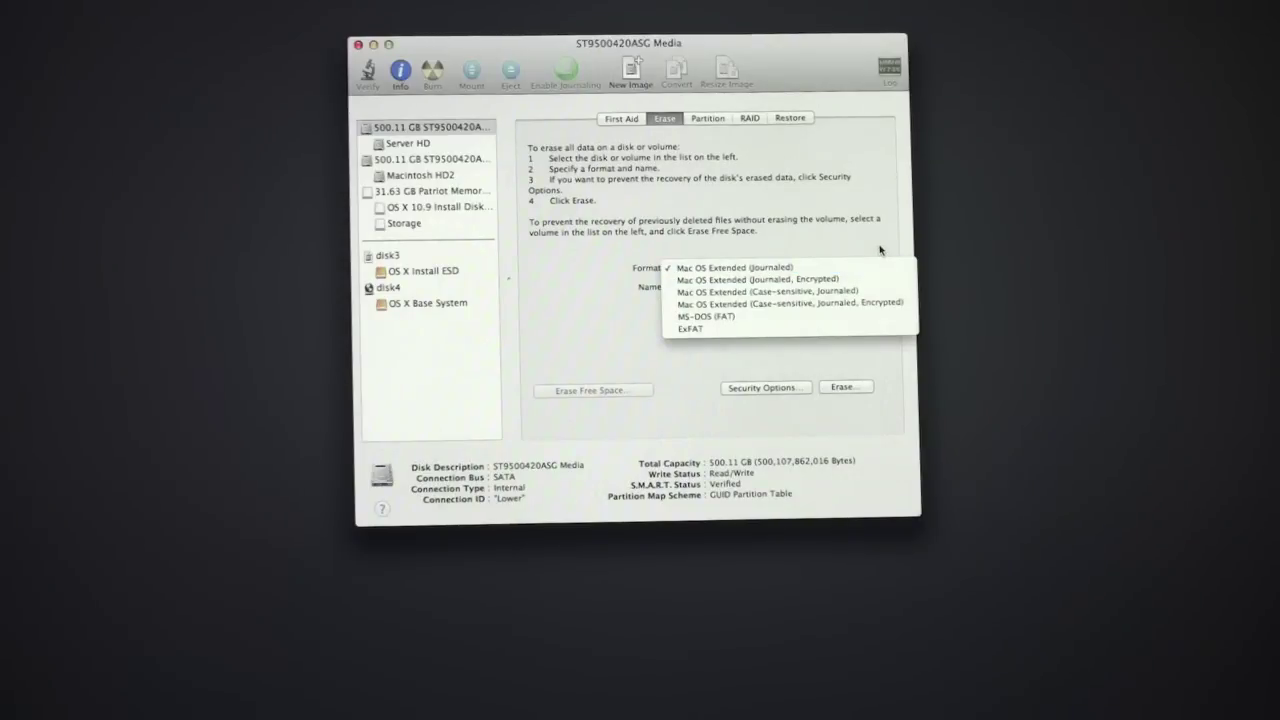
click(880, 250)
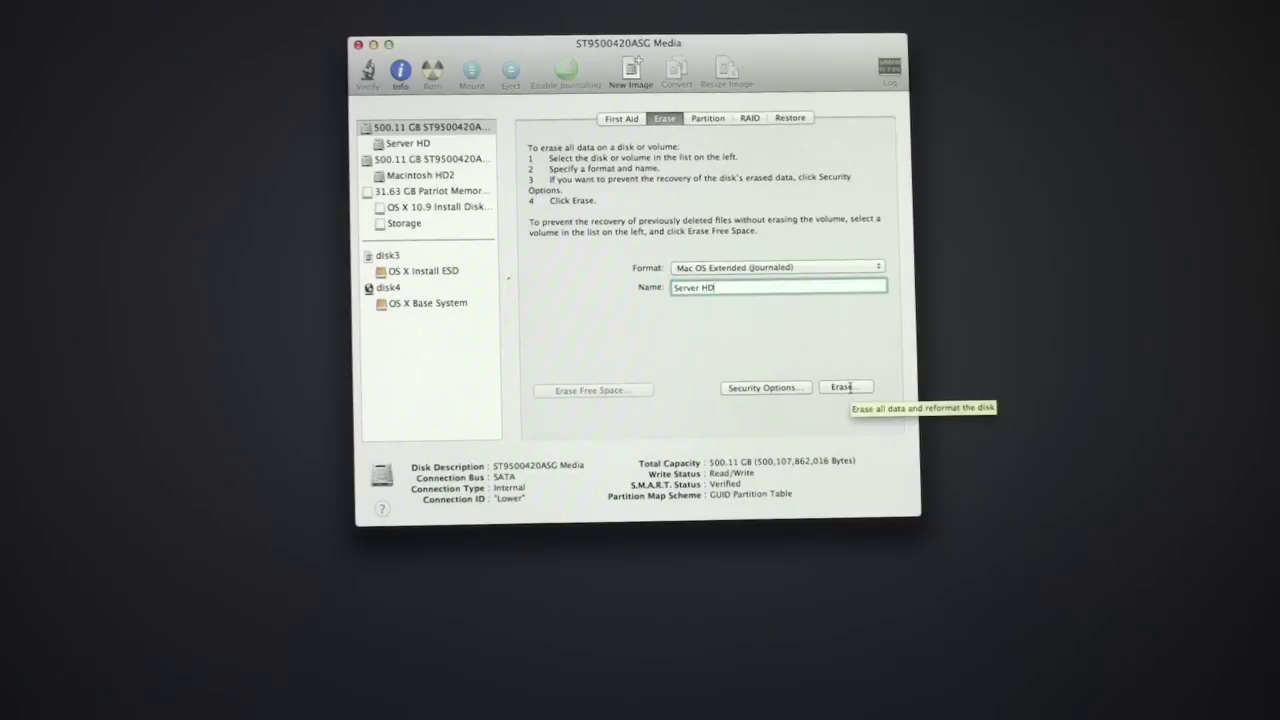
click(845, 387)
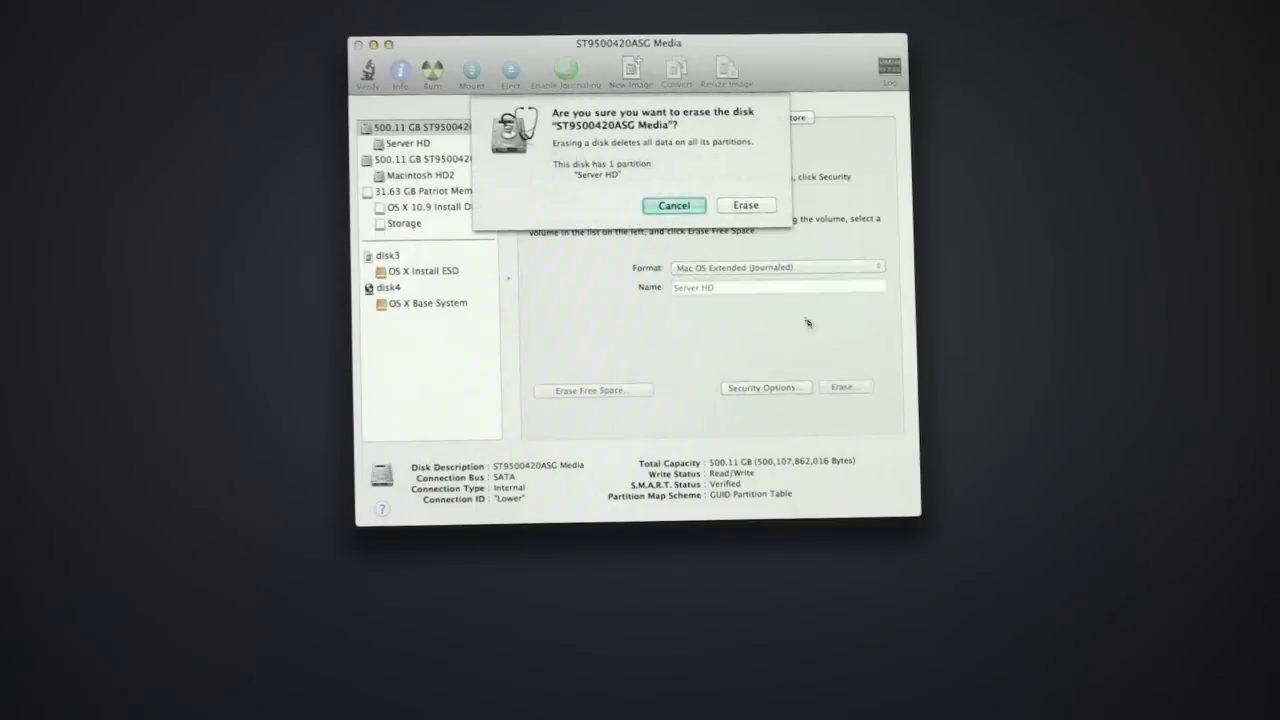
click(743, 207)
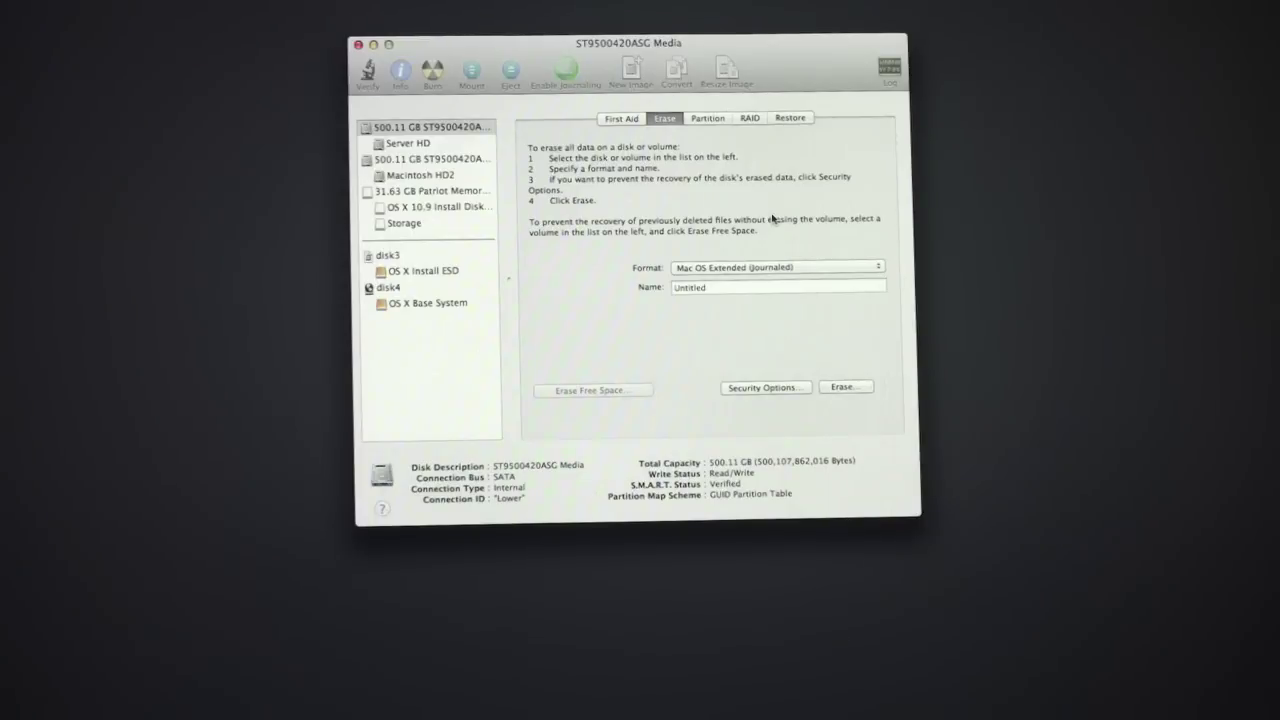
Step: Check the erased Server HD volume and its parent disk, and close Disk Utility
click(429, 146)
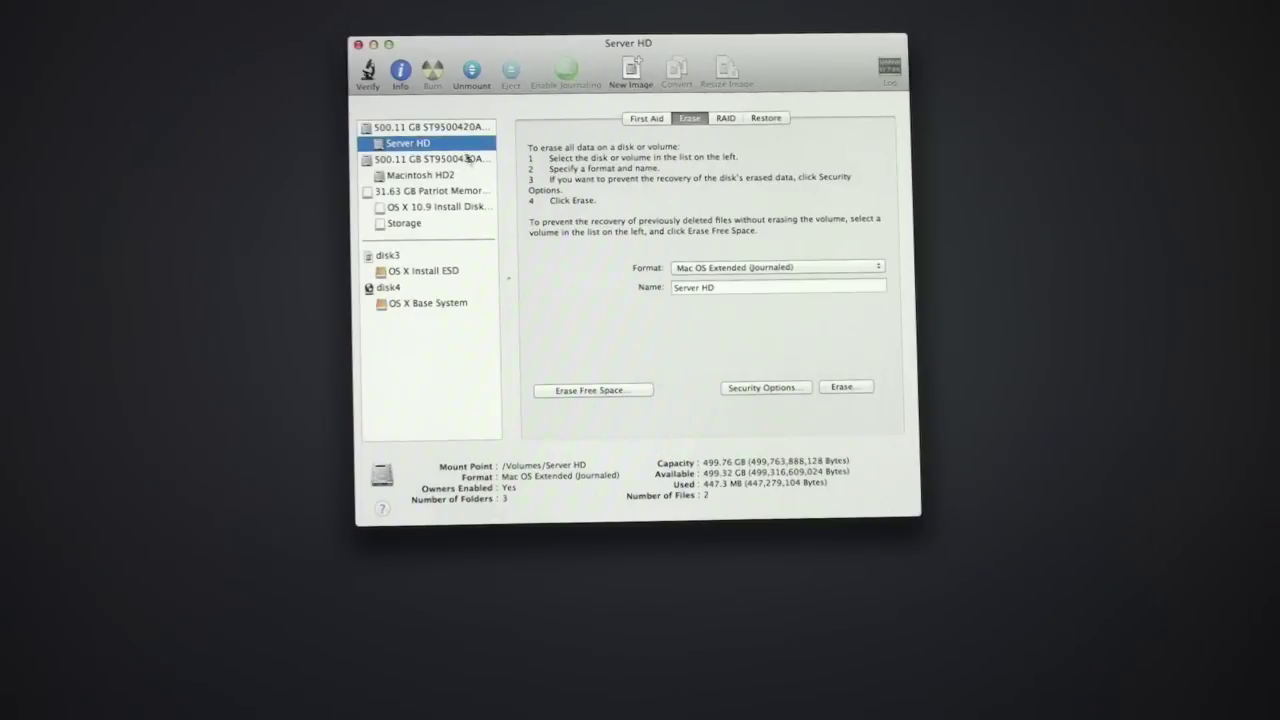
click(446, 128)
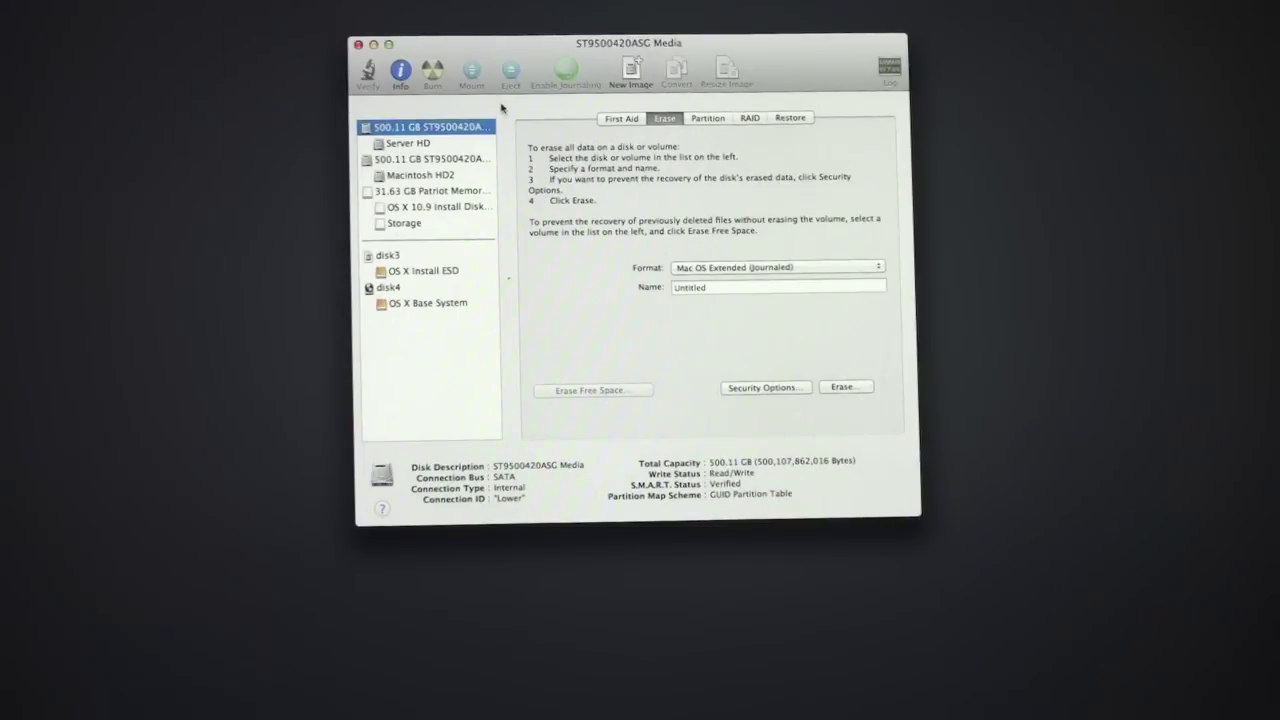
click(358, 45)
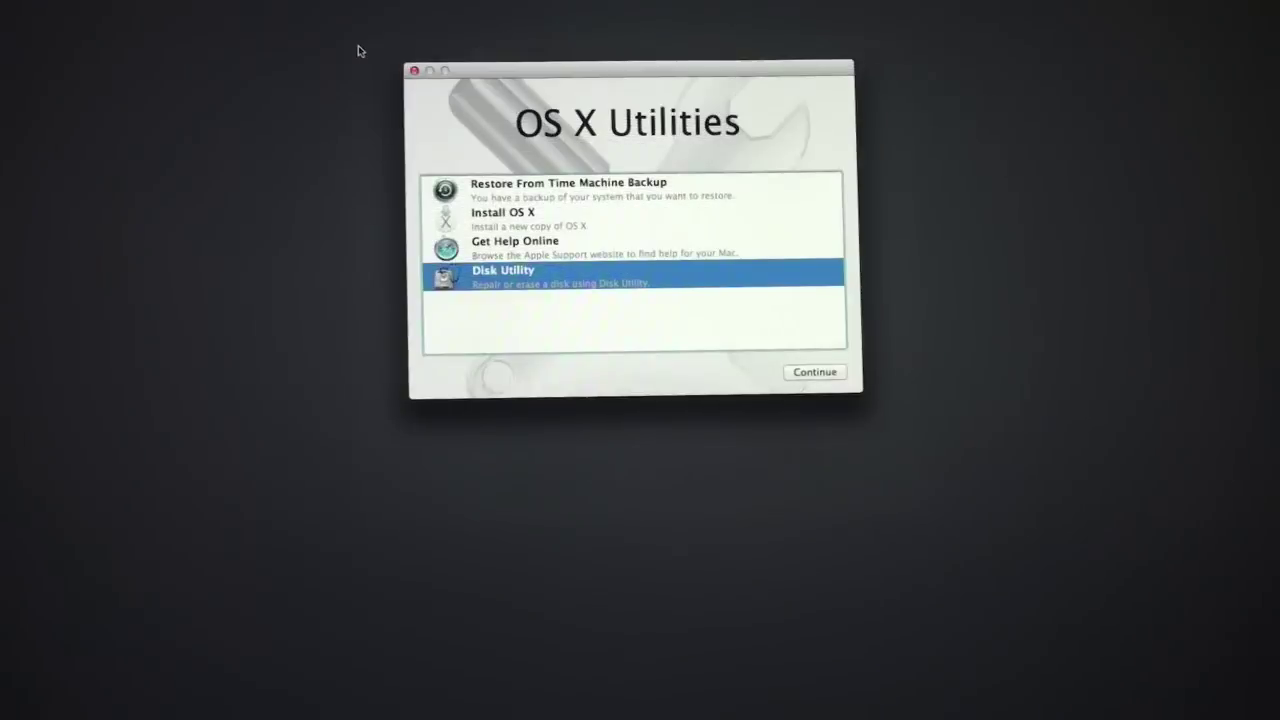
Step: Start Install OS X from OS X Utilities and continue the OS X Mavericks setup to the software license agreement
click(521, 212)
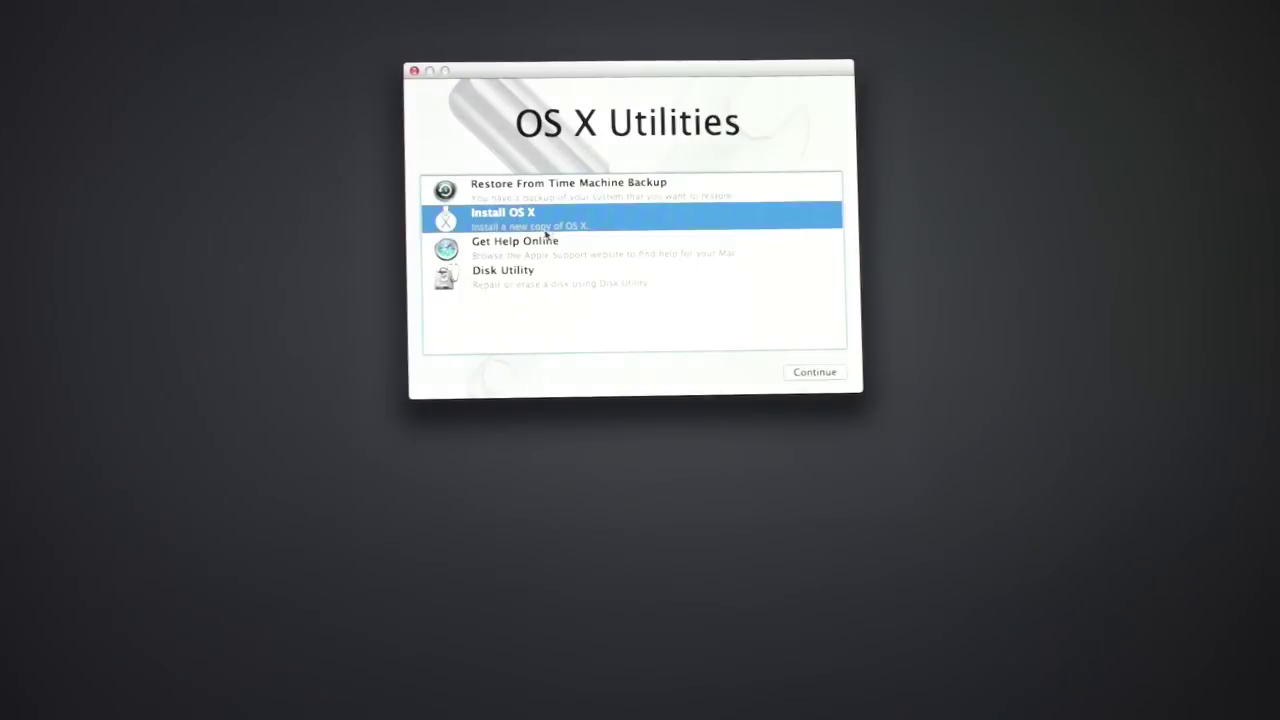
click(810, 373)
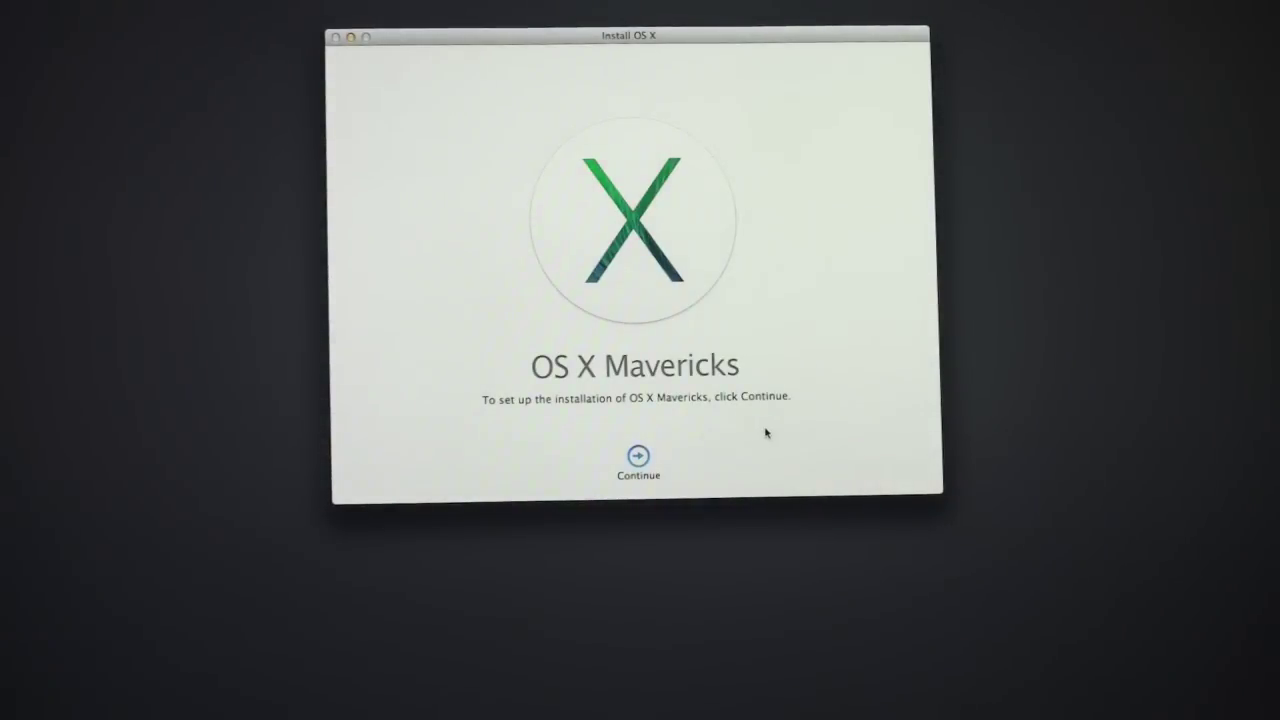
click(640, 460)
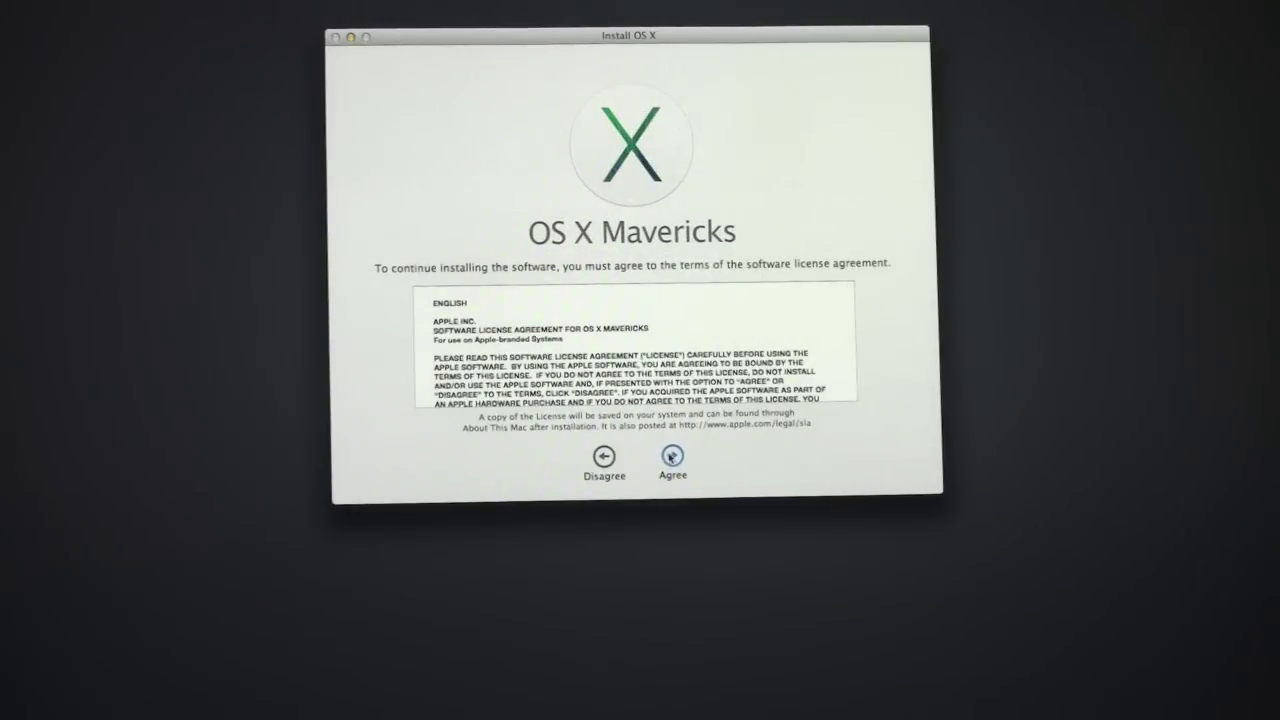
Step: Accept the OS X Mavericks software license agreement and install OS X on the Server HD disk
click(671, 456)
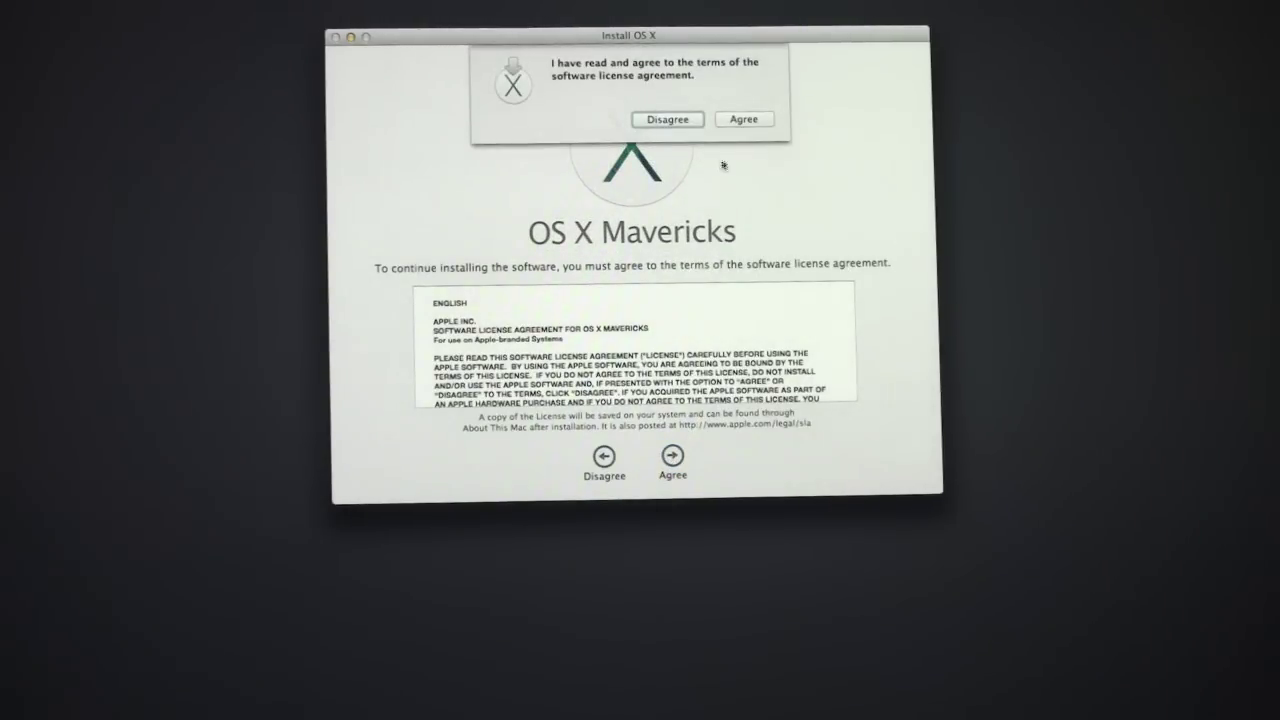
click(741, 120)
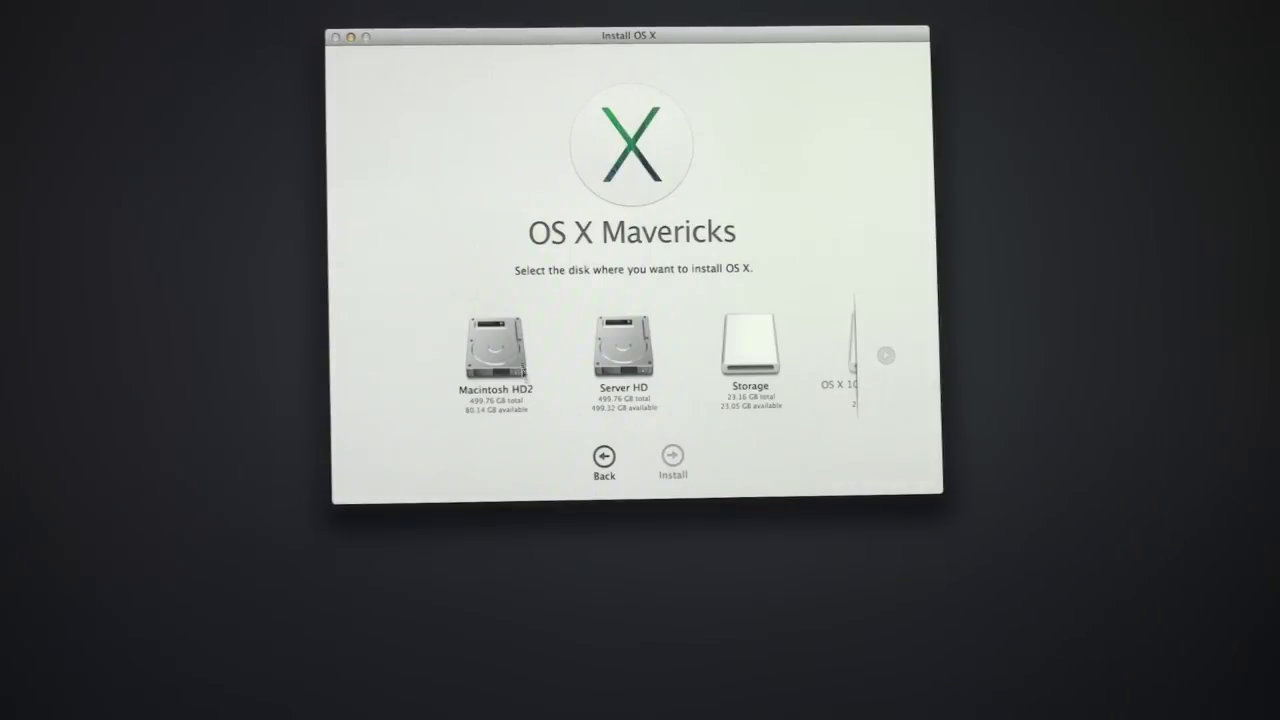
click(623, 350)
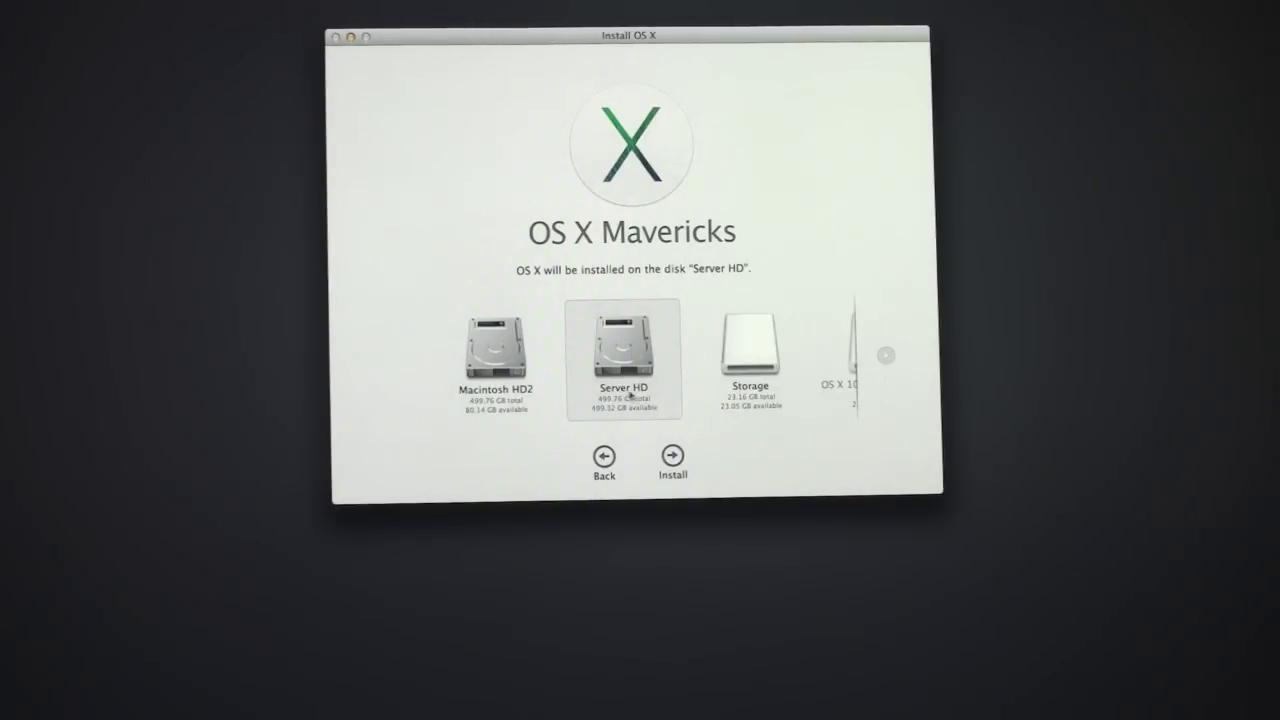
click(674, 458)
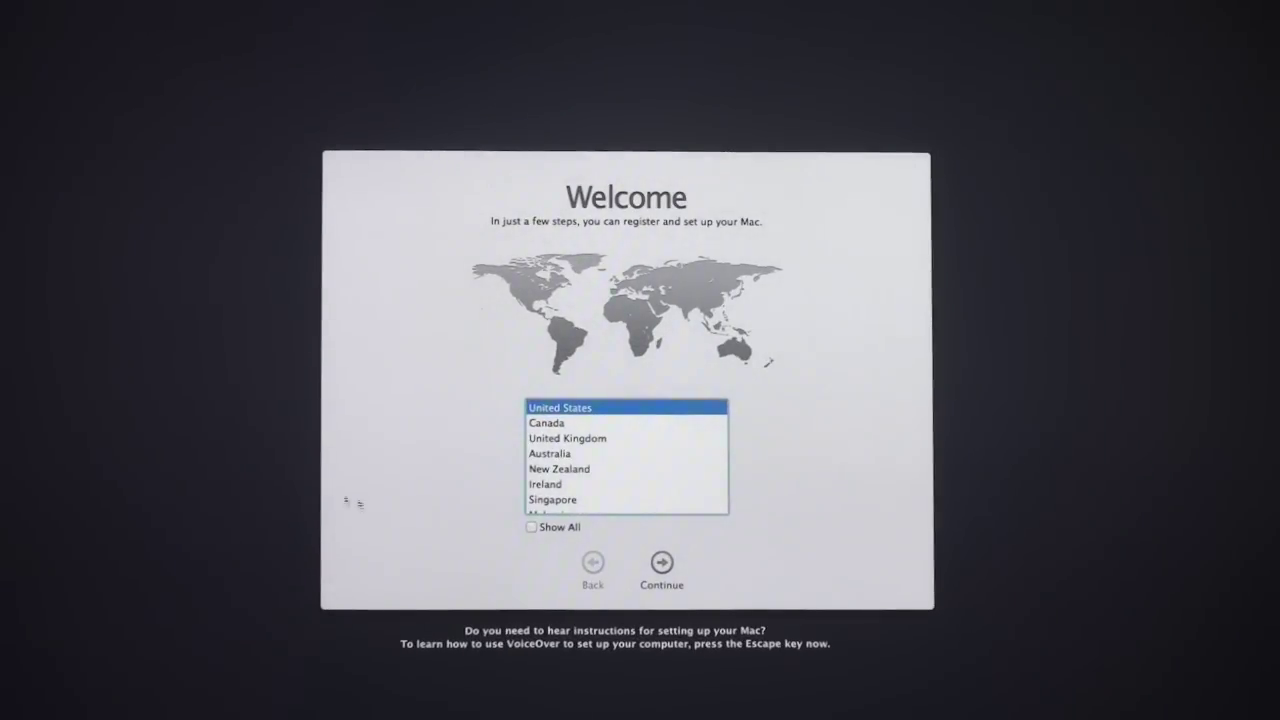
Step: Set the country to United States and the keyboard layout to U.S., without transferring any information to this Mac
click(664, 567)
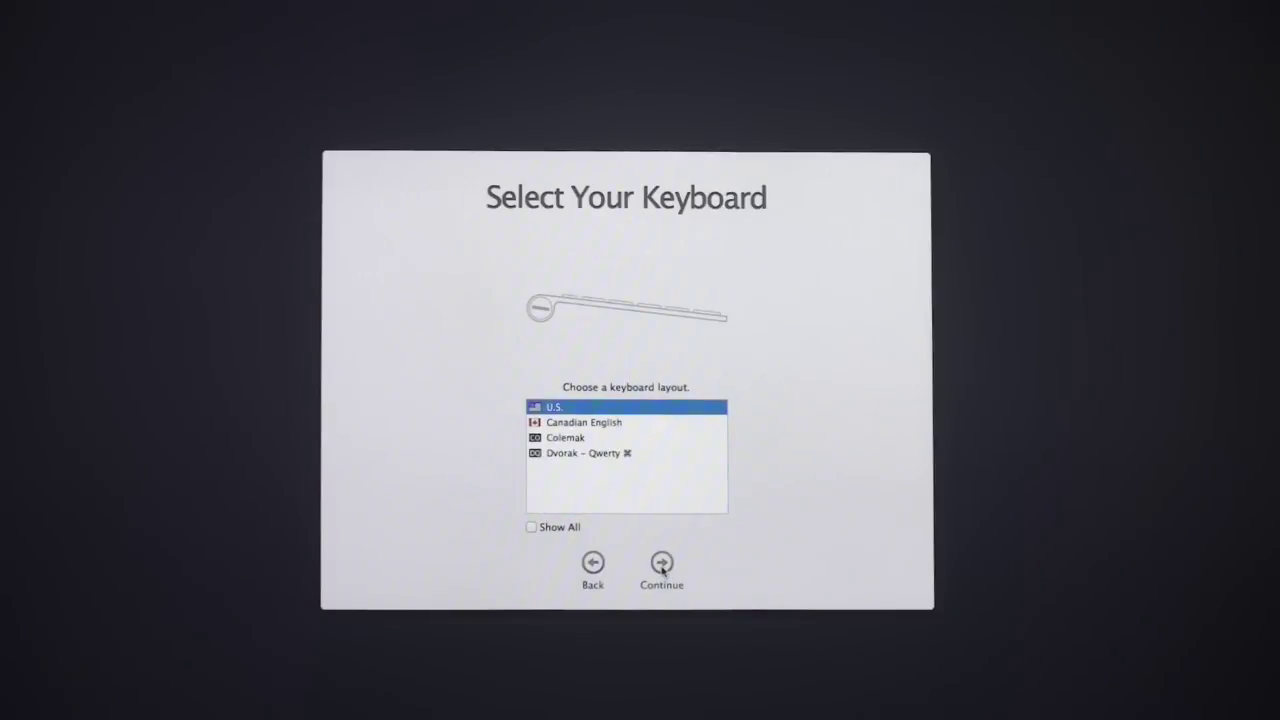
click(662, 566)
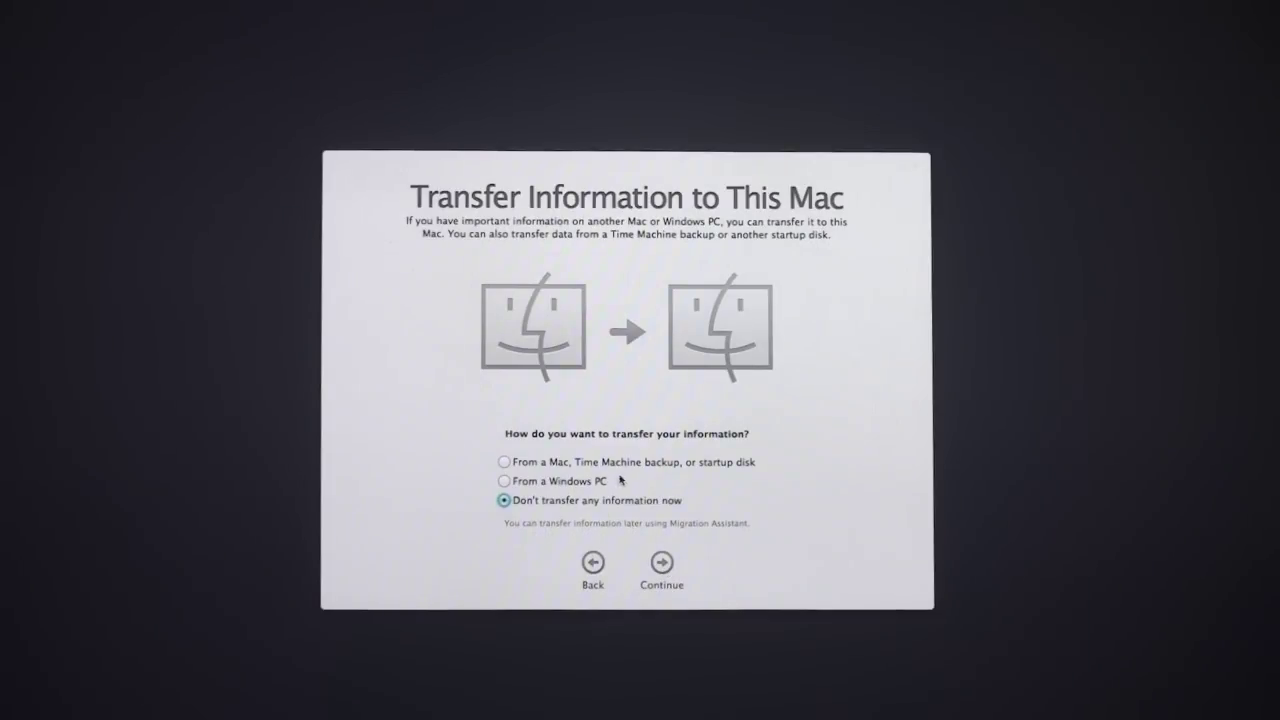
click(662, 564)
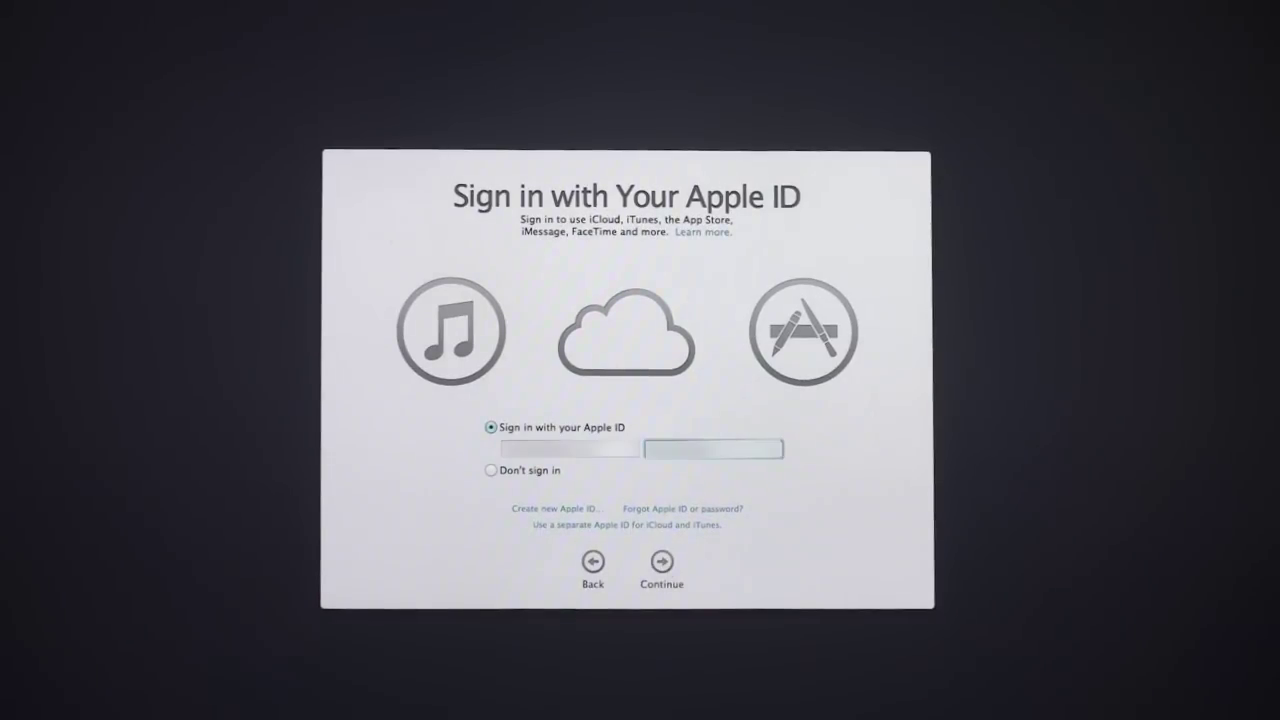
Step: Sign in with the Apple ID and its password, allowing location use for Find My Mac, and agree to the Terms and Conditions
click(661, 571)
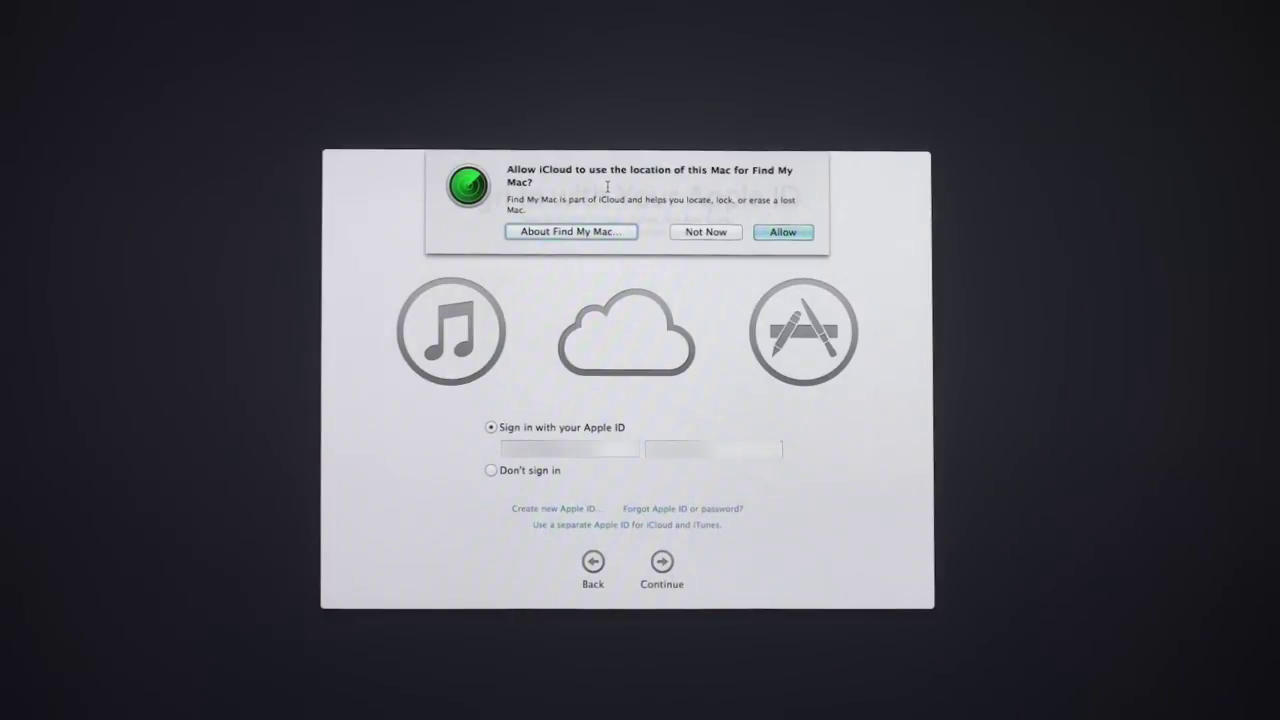
click(767, 231)
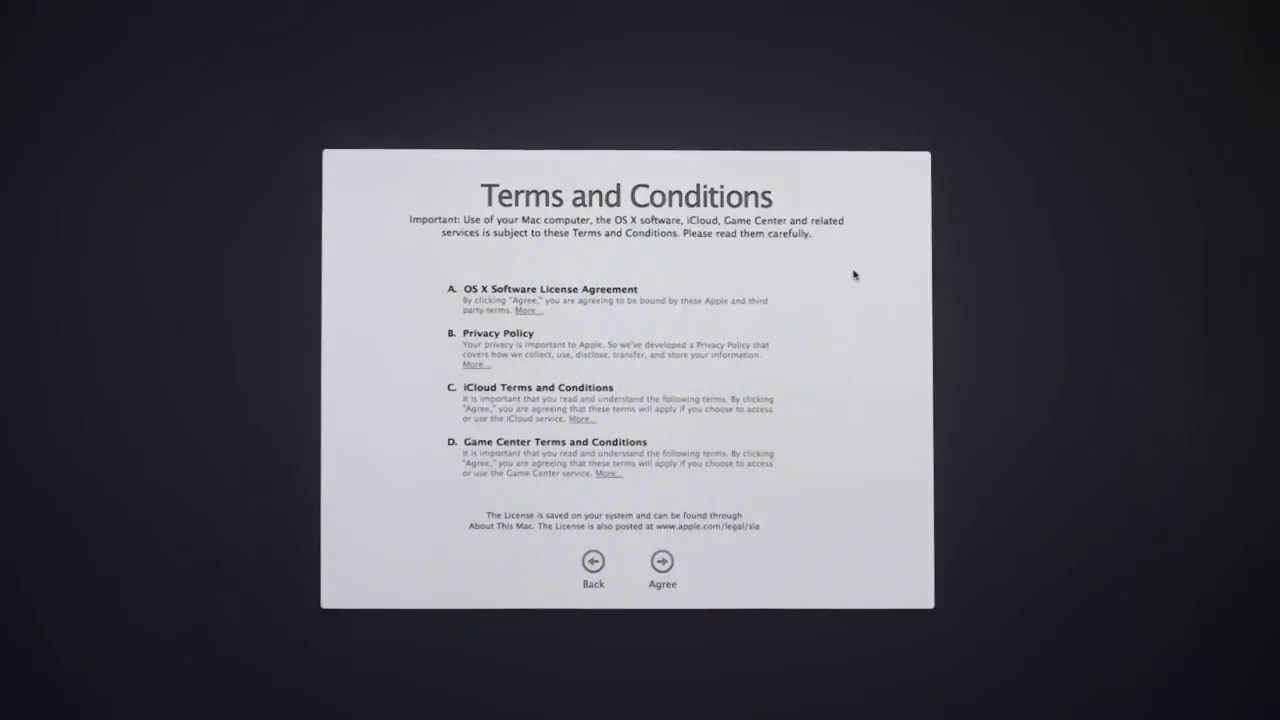
click(663, 563)
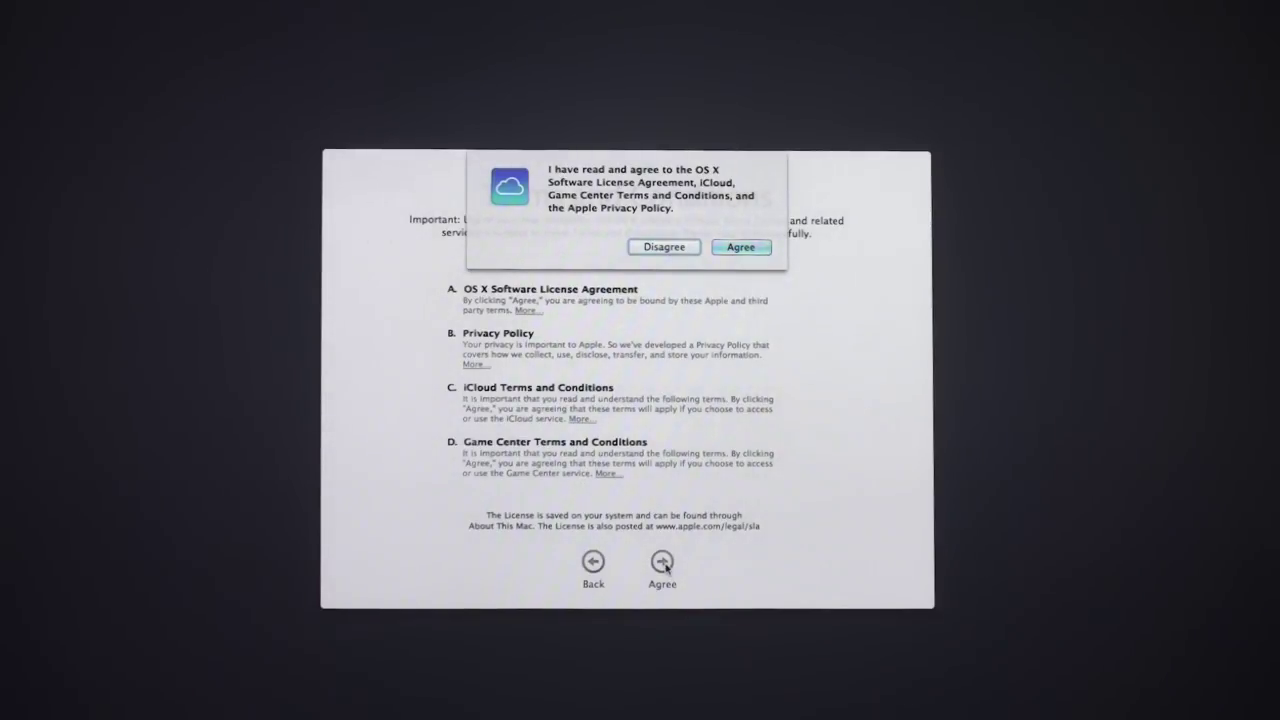
click(738, 248)
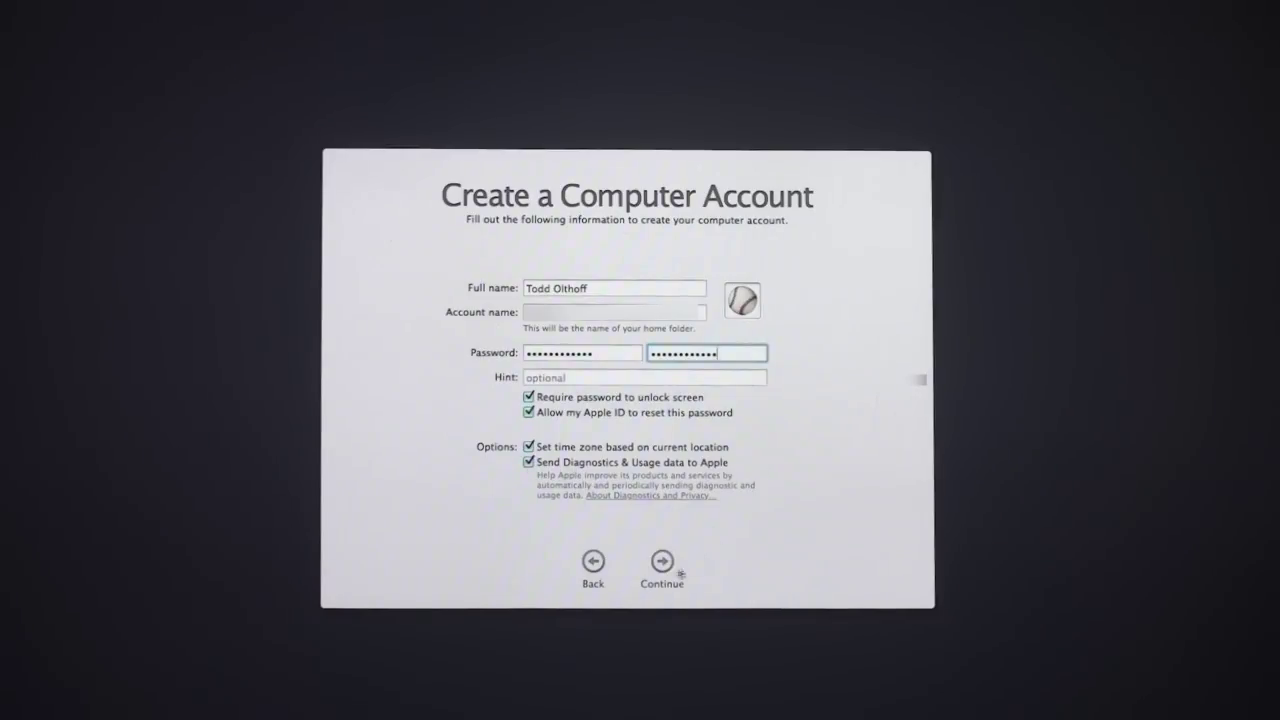
Step: Create the computer account with full name, account name and password, and set up iCloud Keychain with approval from another device
click(663, 563)
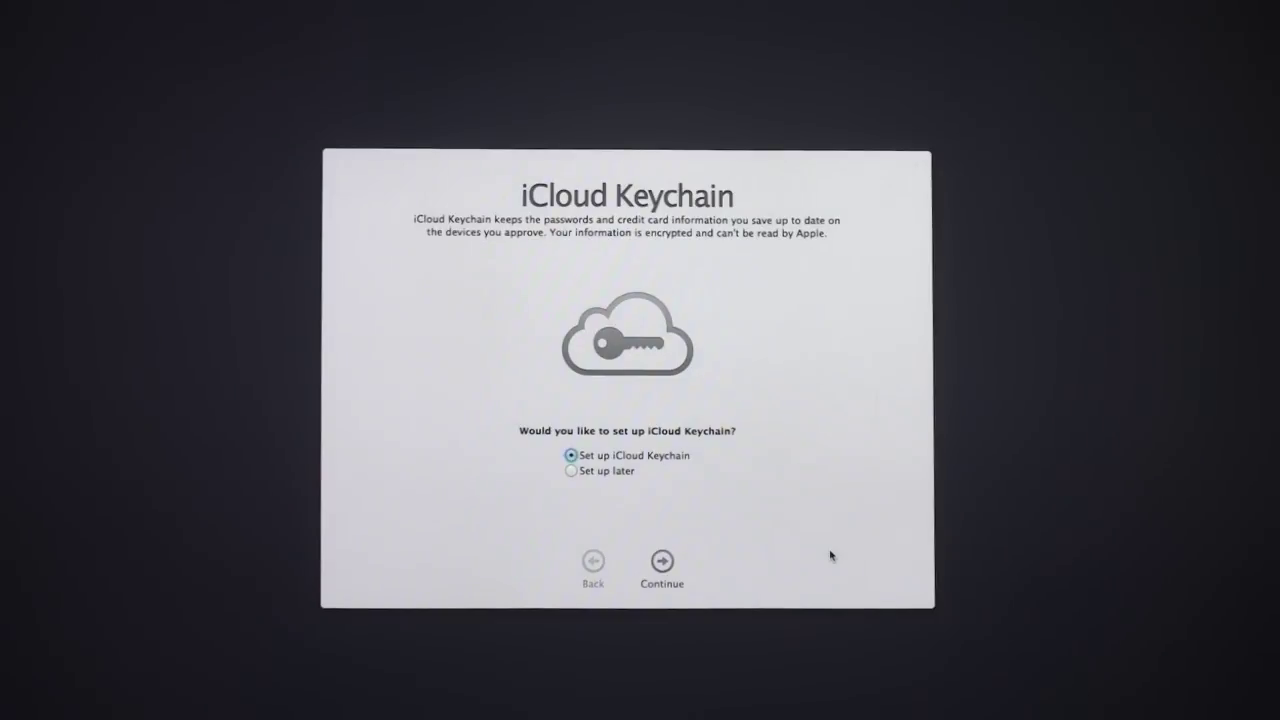
click(661, 562)
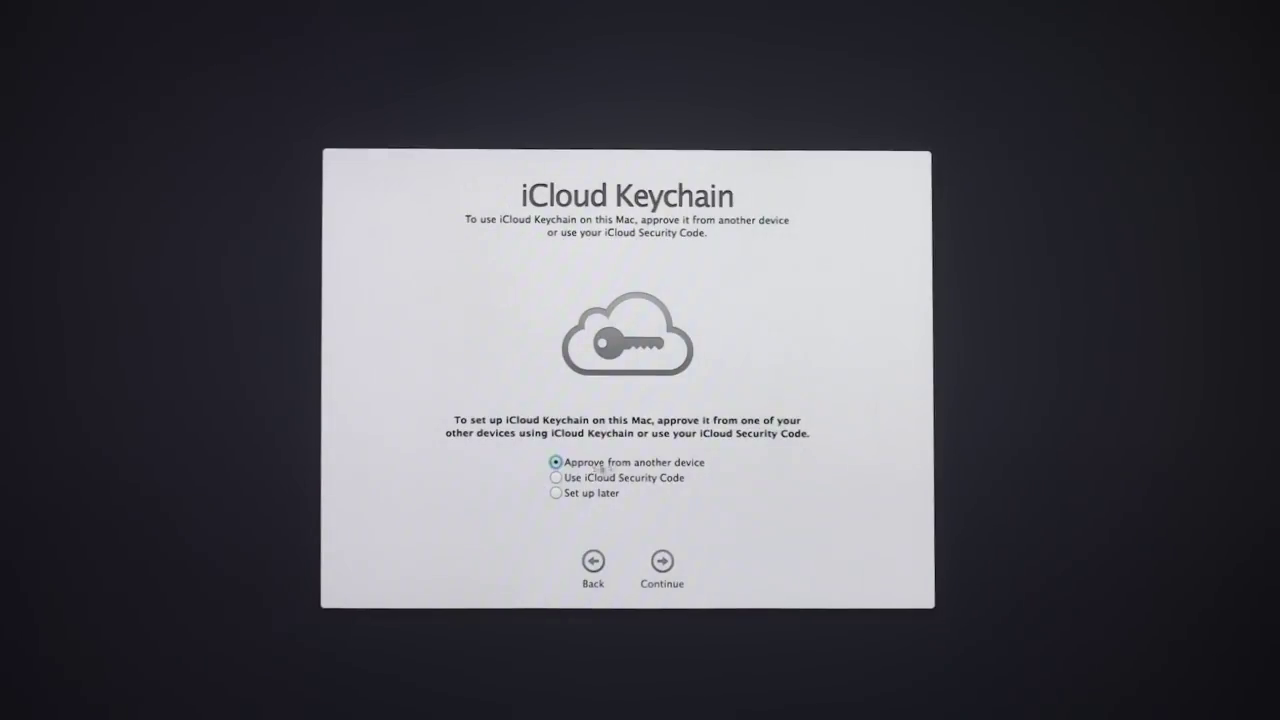
click(662, 561)
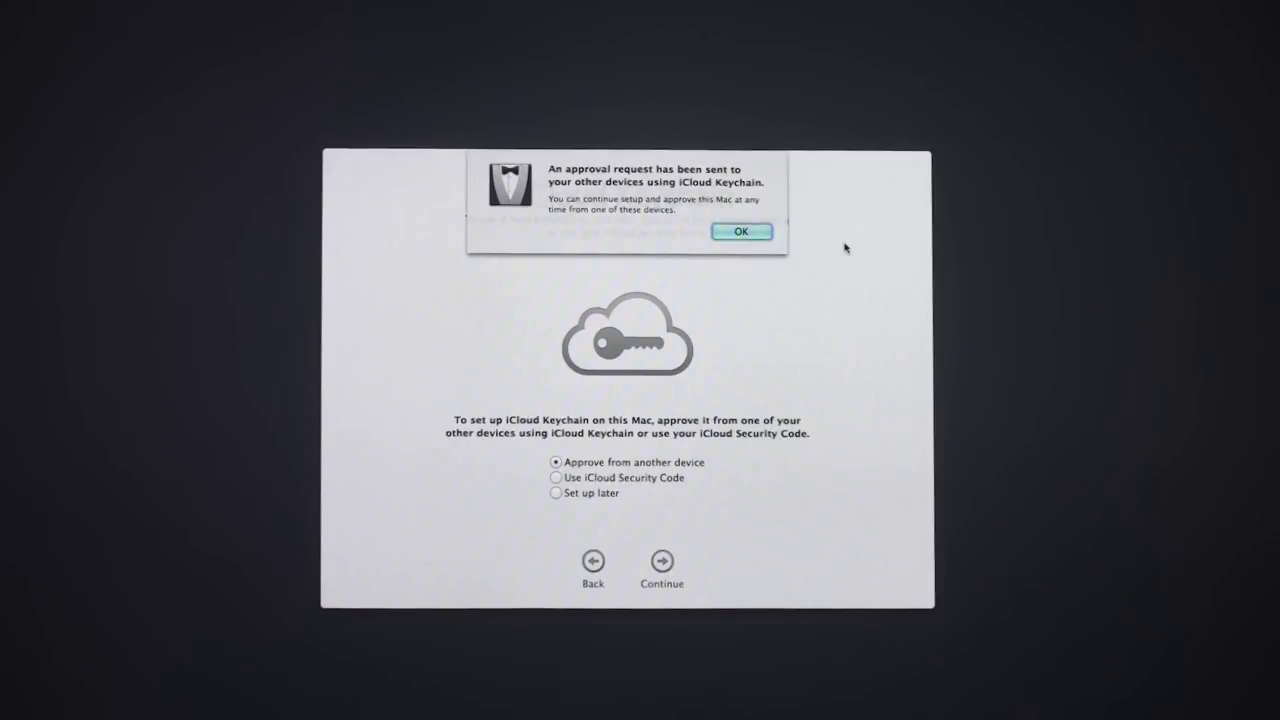
click(758, 233)
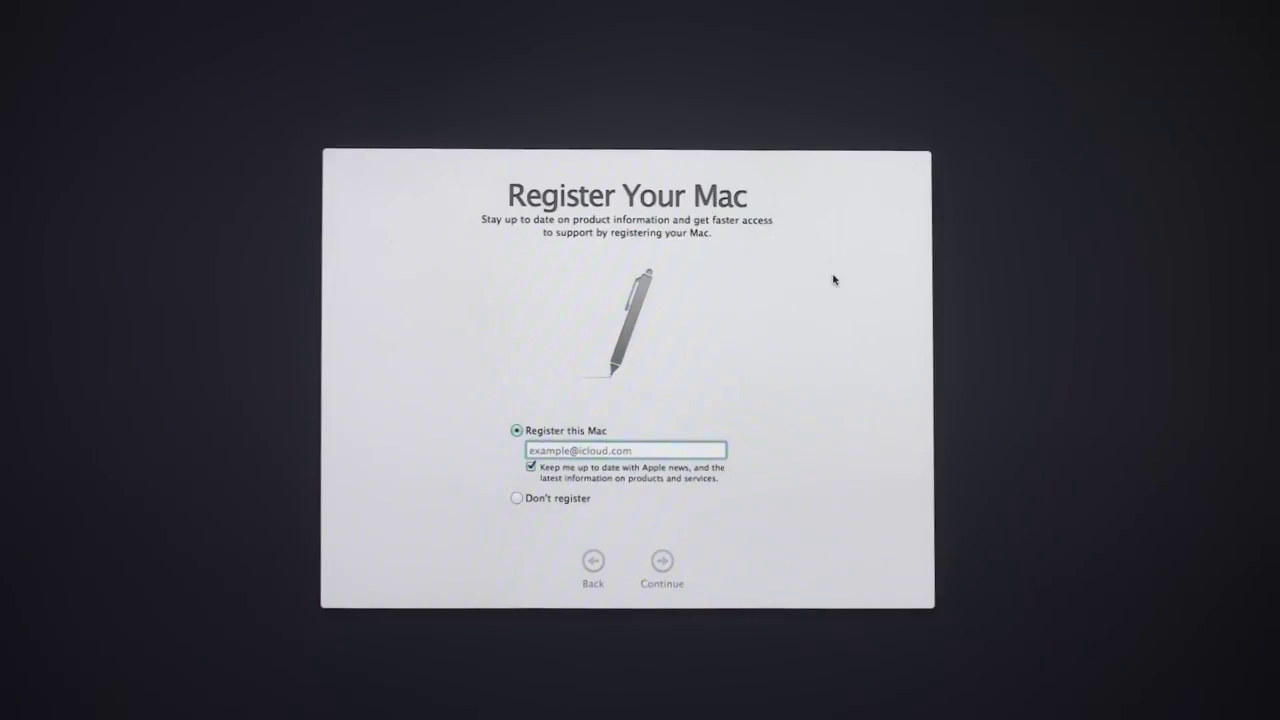
Step: Choose not to register the Mac and proceed to the final setup of the system
click(516, 498)
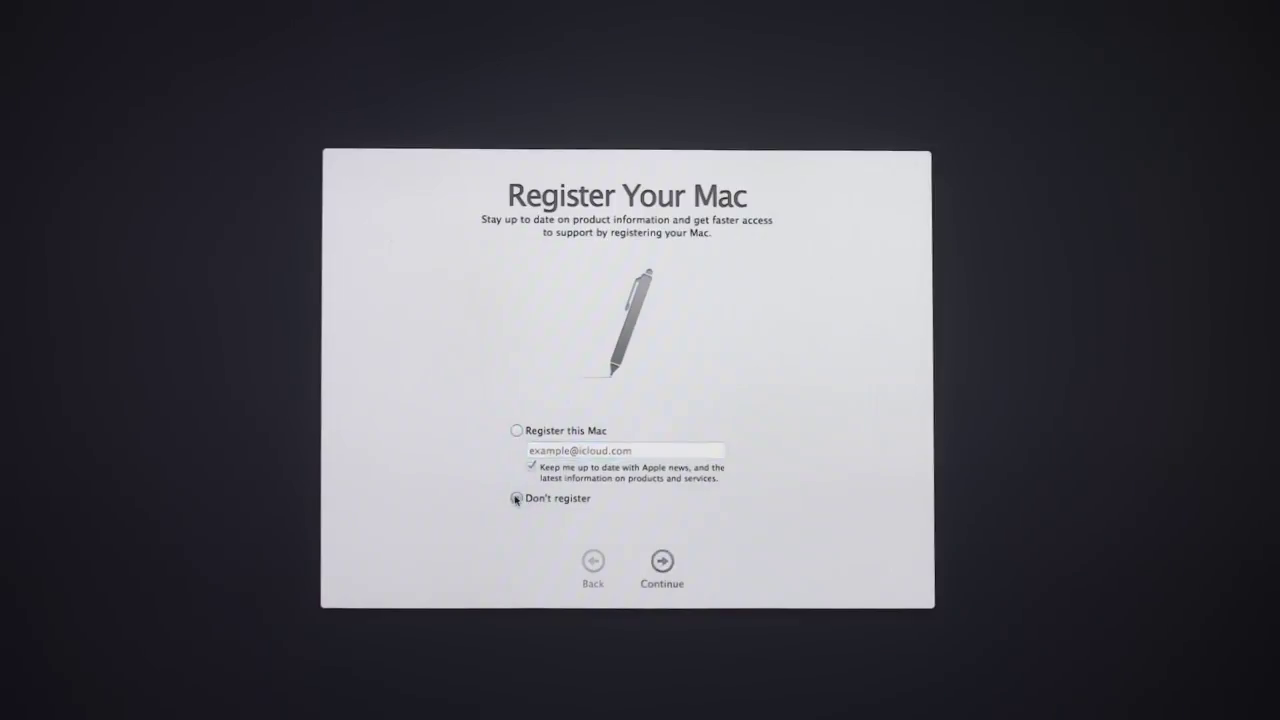
click(662, 563)
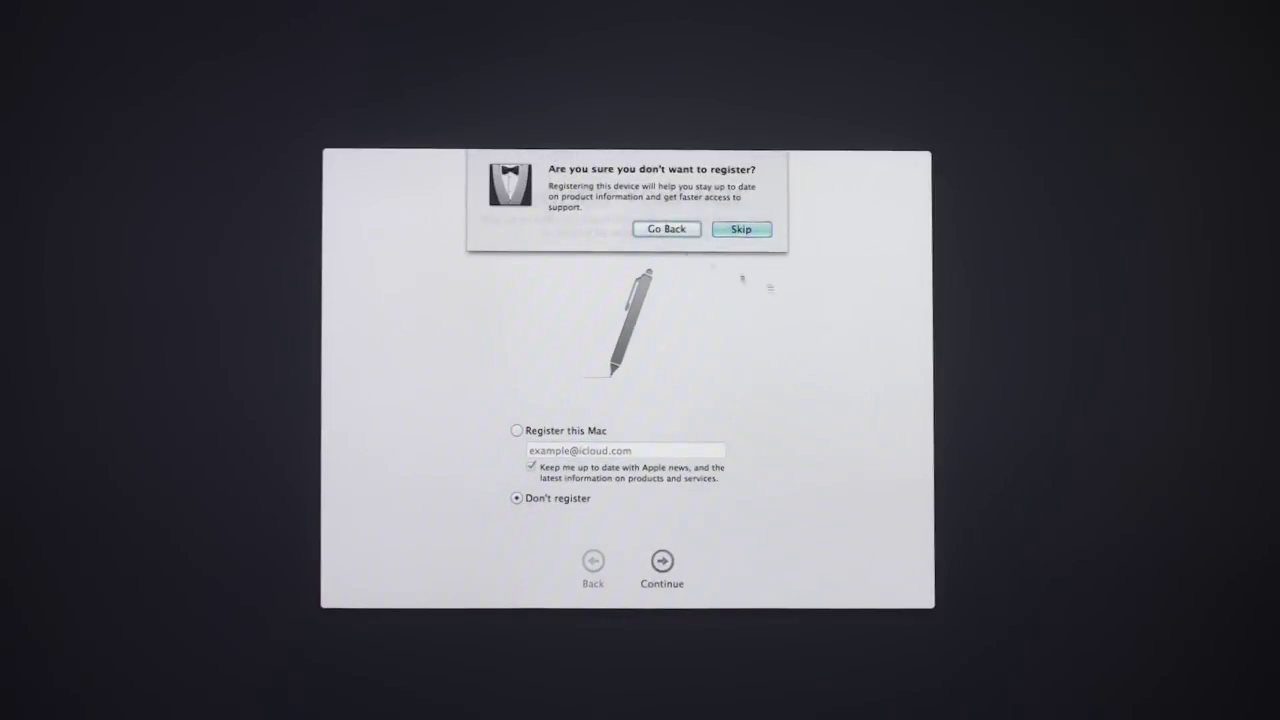
key(Escape)
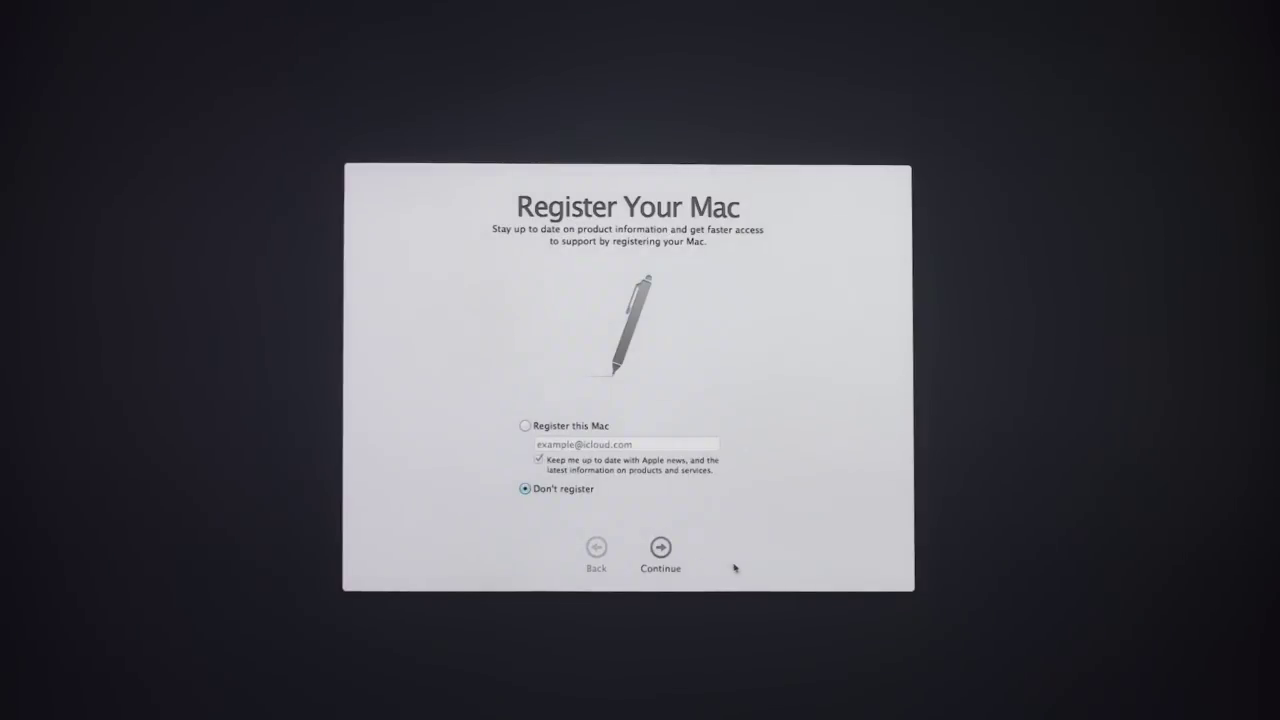
click(660, 548)
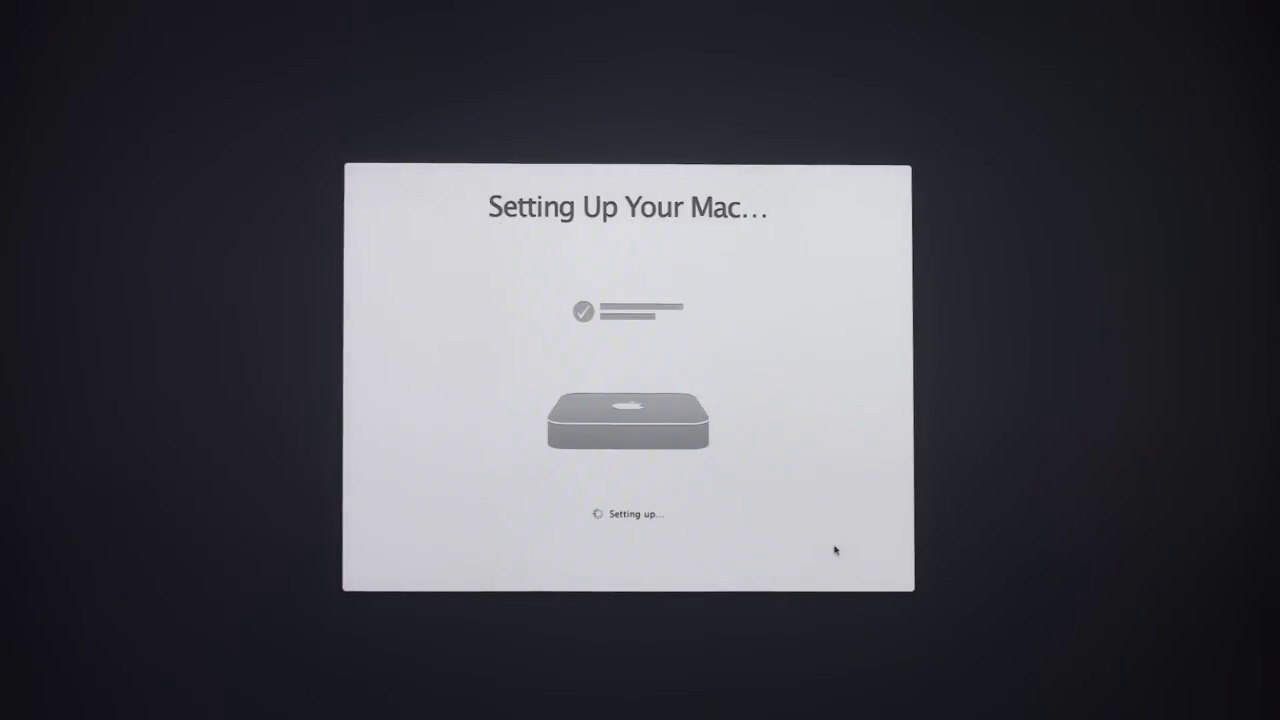